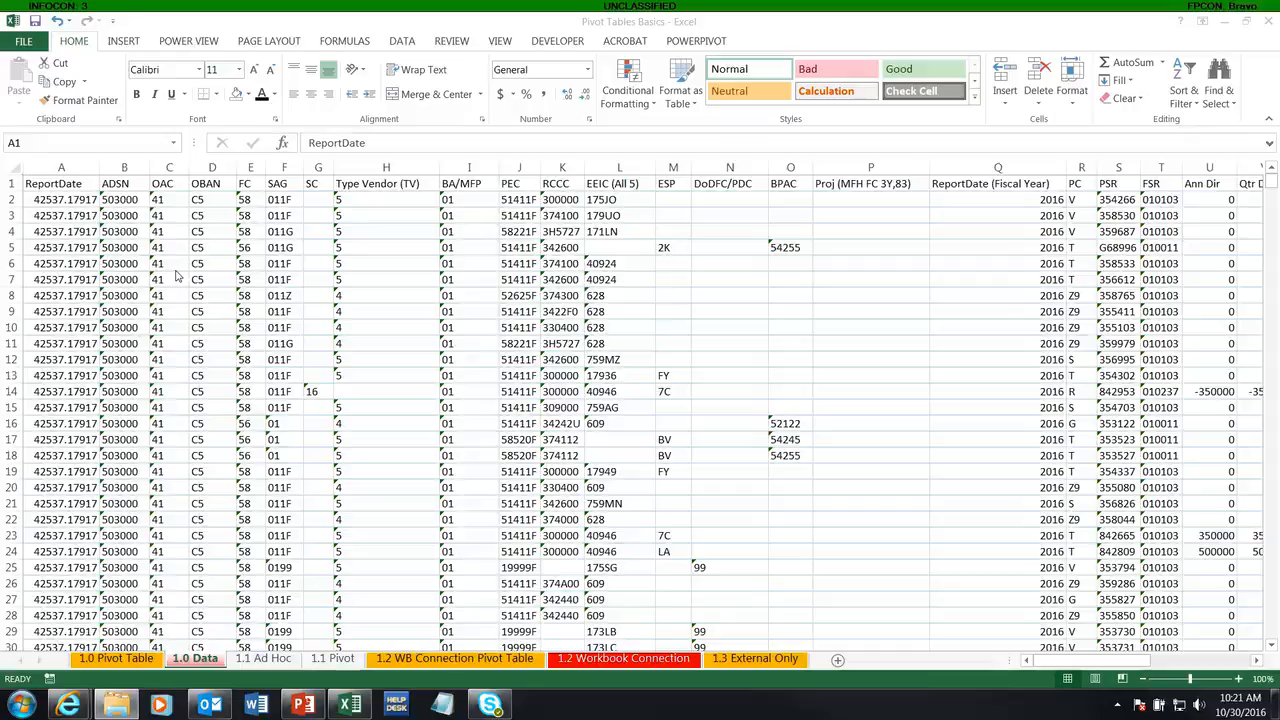
{"action": "left_click", "coordinate": [77, 212]}
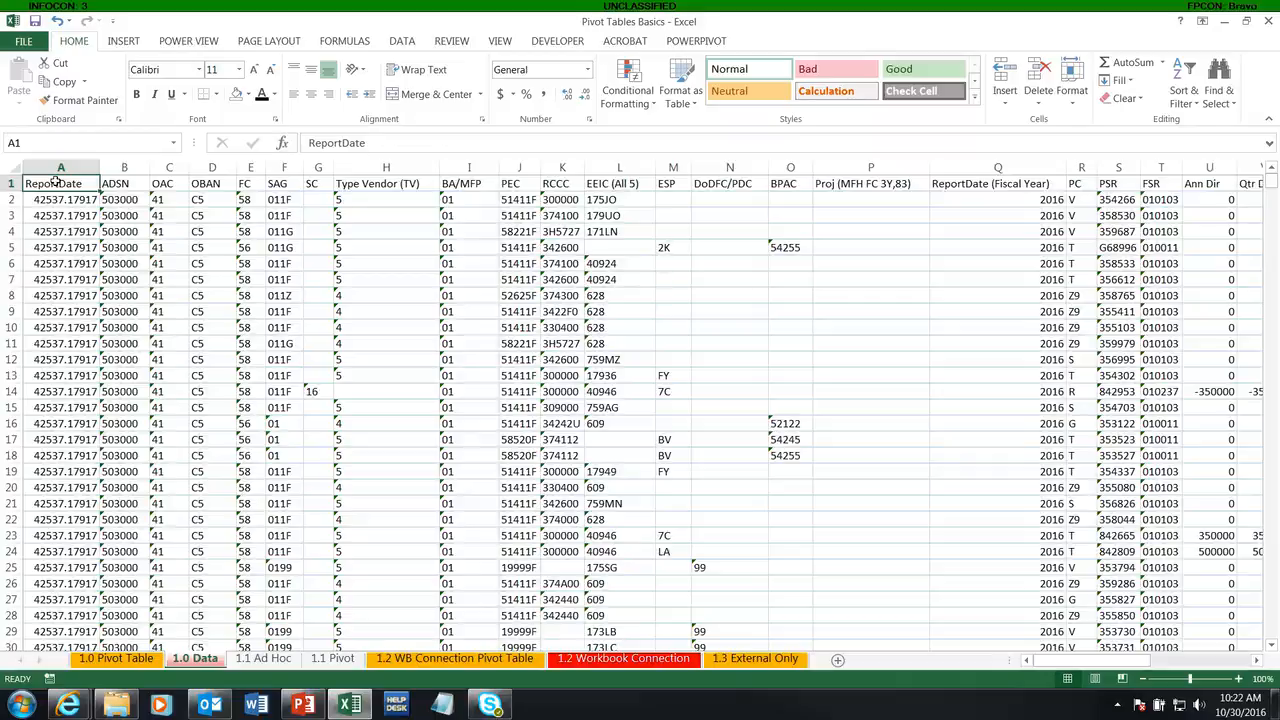
{"action": "left_click", "coordinate": [166, 279]}
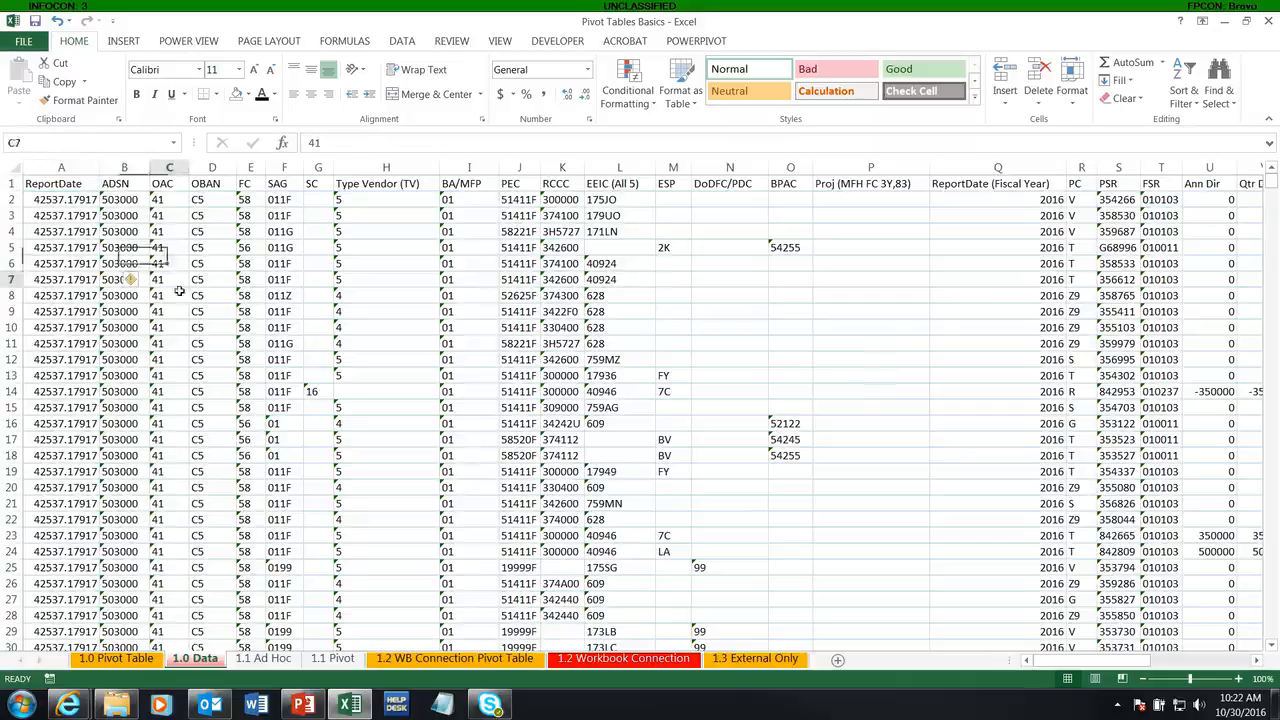
{"action": "left_click_drag", "start_coordinate": [179, 290], "coordinate": [763, 457]}
{"action": "left_click", "coordinate": [709, 288]}
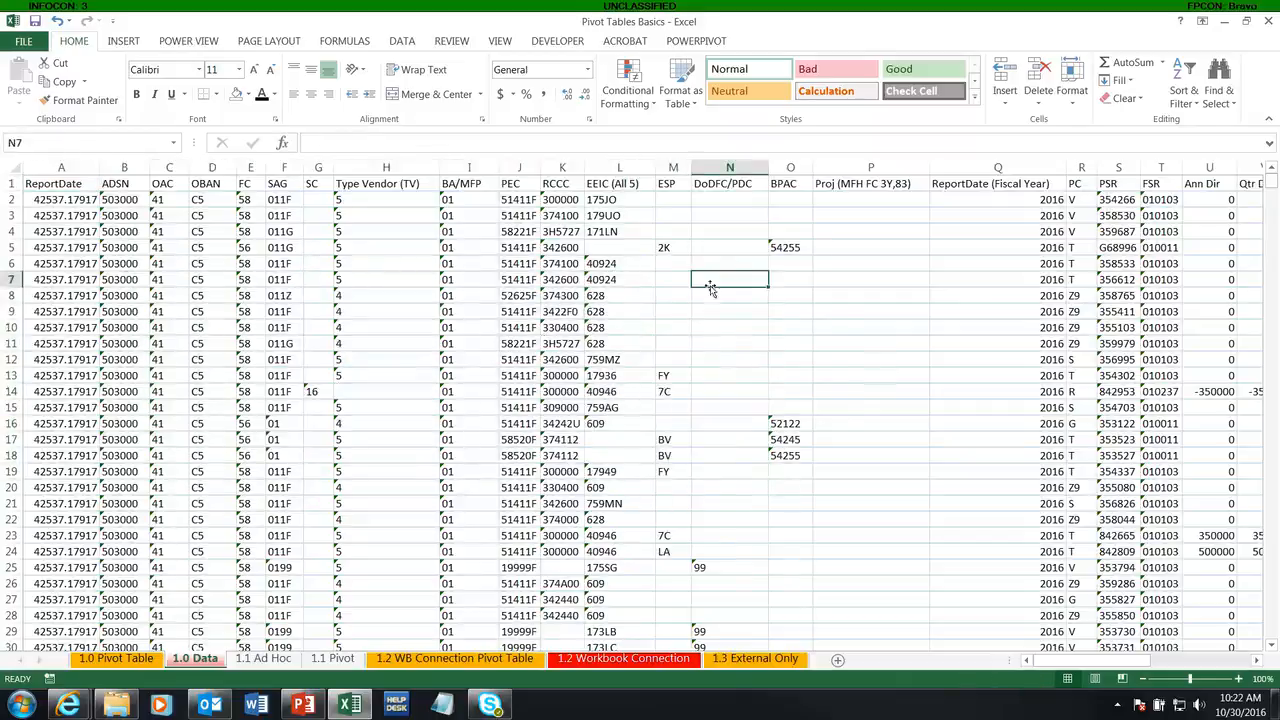
{"action": "left_click", "coordinate": [287, 262]}
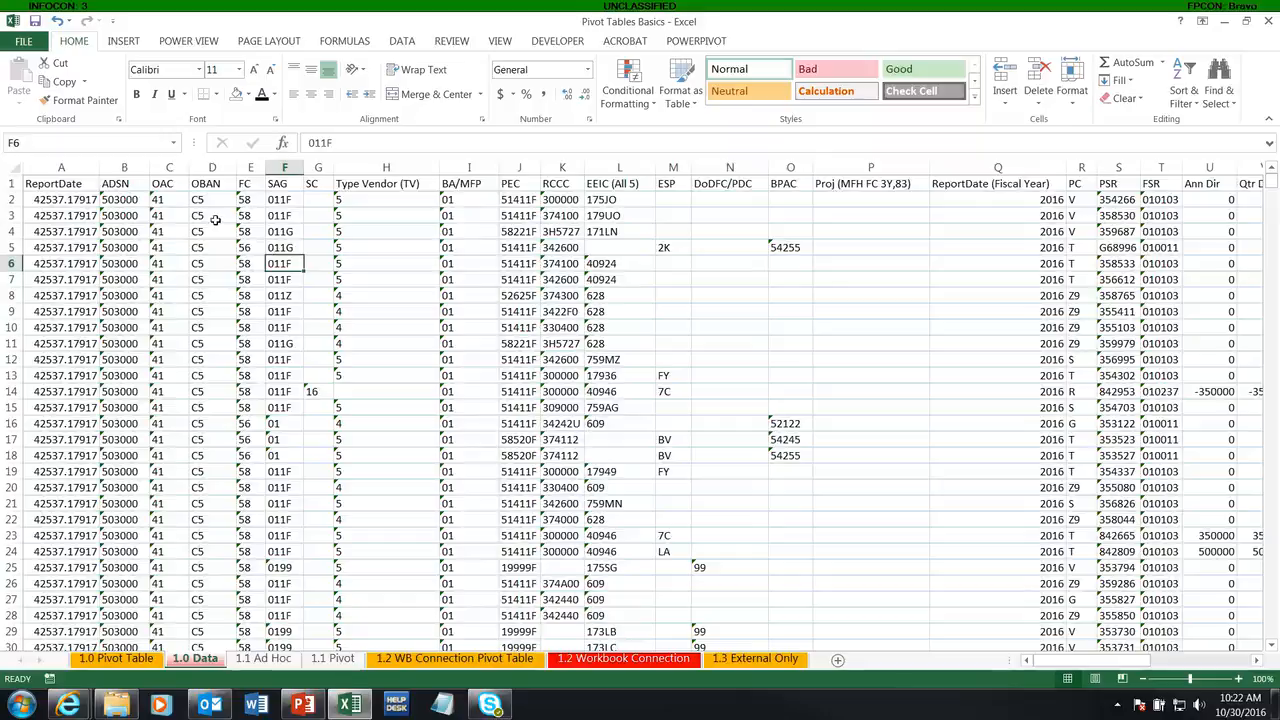
Step: Insert a blank column before the BA/MFP column on the 1.0 Data sheet
{"action": "left_click", "coordinate": [469, 167]}
{"action": "right_click", "coordinate": [473, 167]}
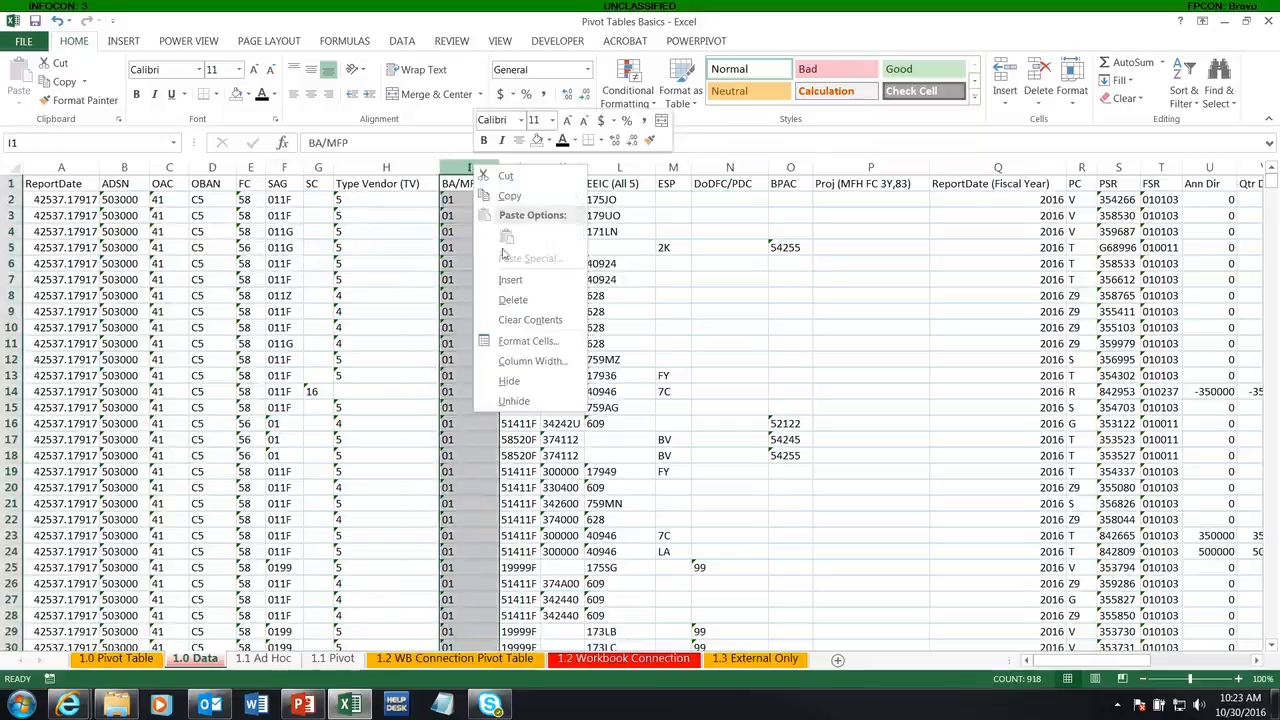
{"action": "left_click", "coordinate": [512, 281]}
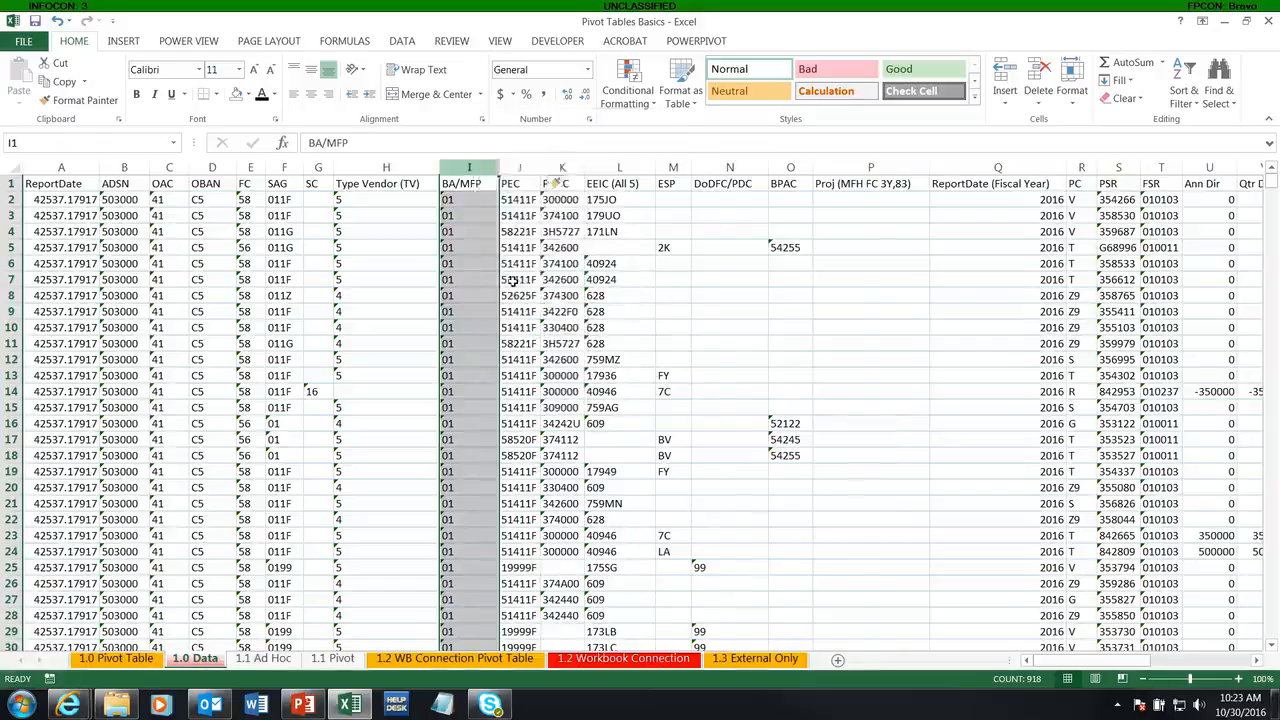
{"action": "left_click_drag", "start_coordinate": [488, 188], "coordinate": [493, 289]}
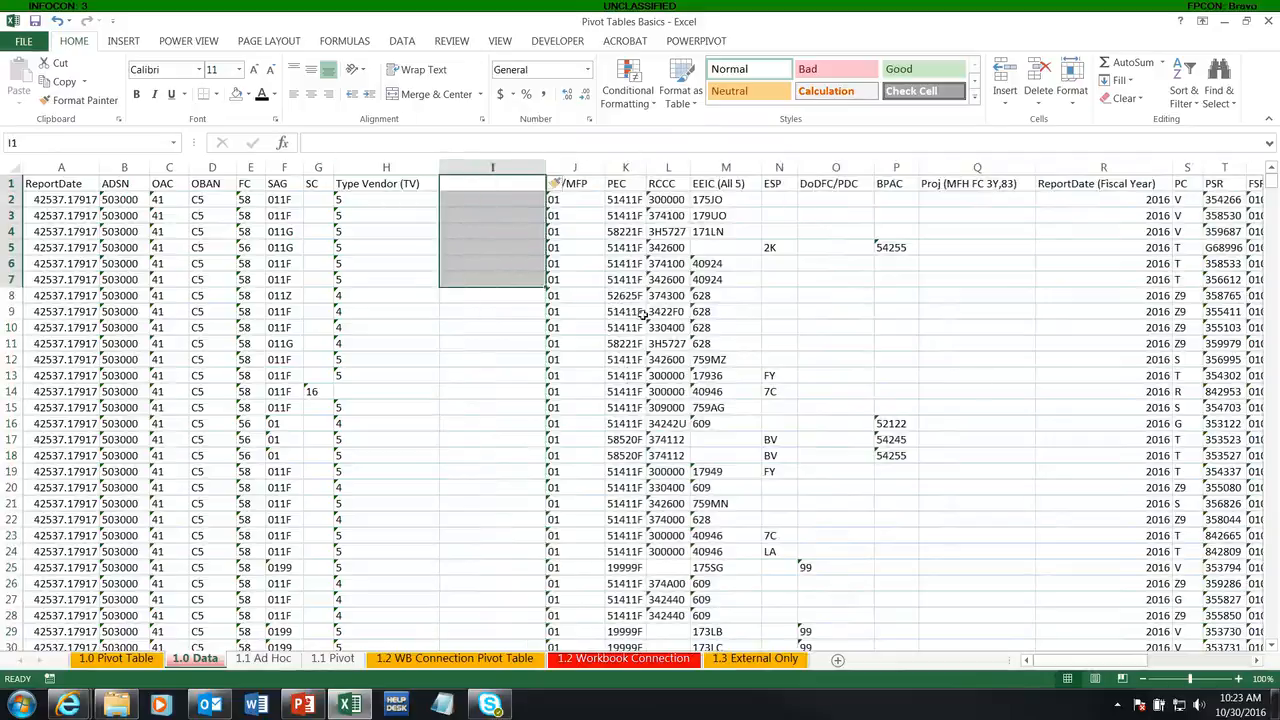
Step: Check which source range a new PivotTable proposes for the data split by the blank column, without creating the PivotTable
{"action": "left_click", "coordinate": [245, 267]}
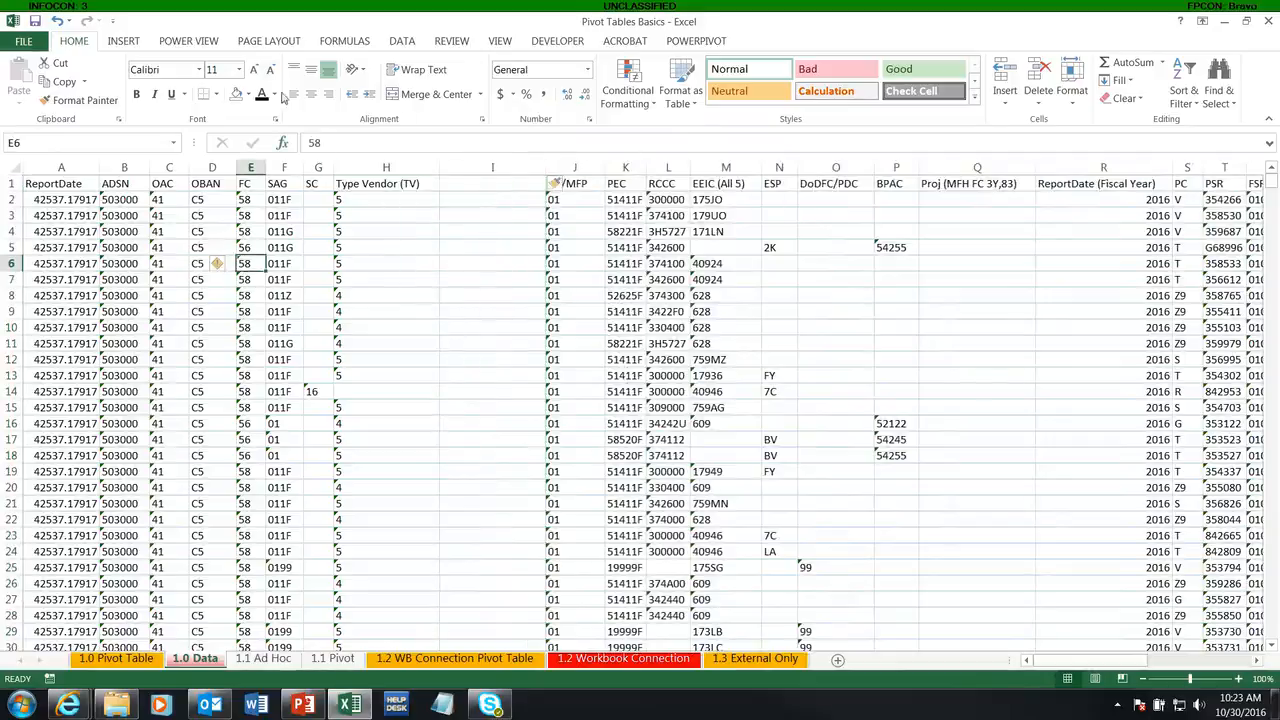
{"action": "left_click", "coordinate": [138, 42]}
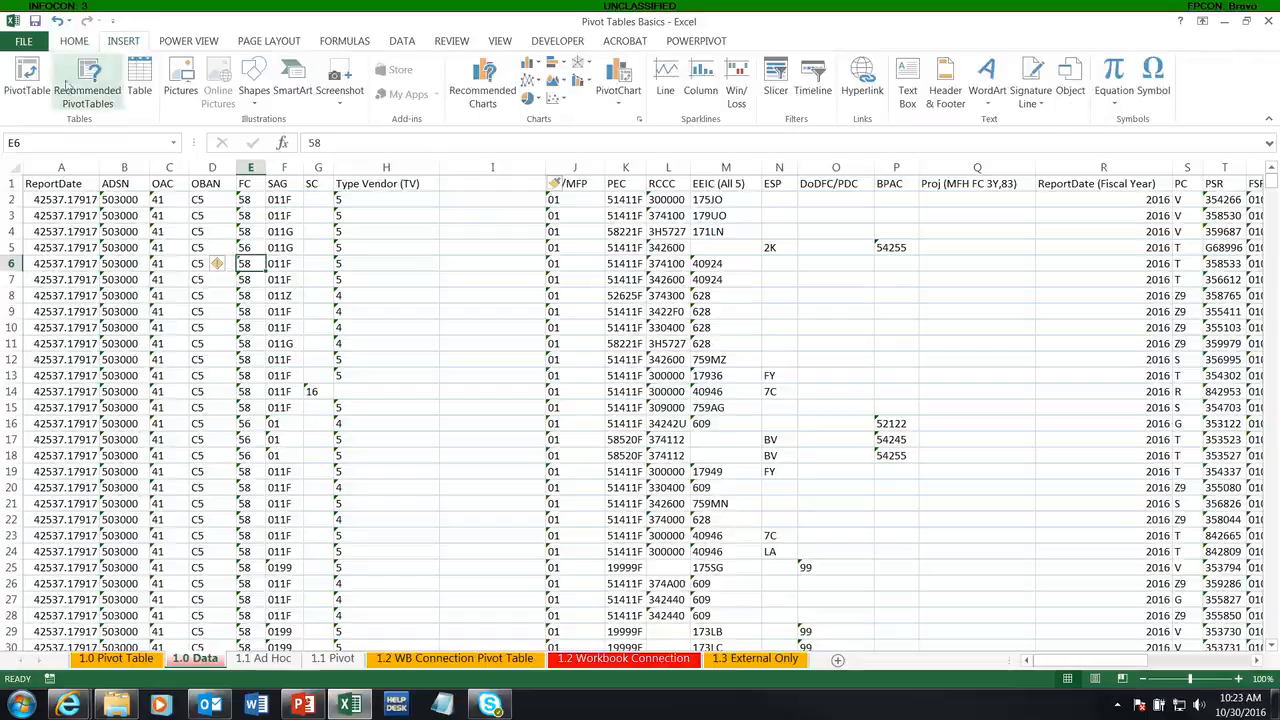
{"action": "left_click", "coordinate": [30, 80]}
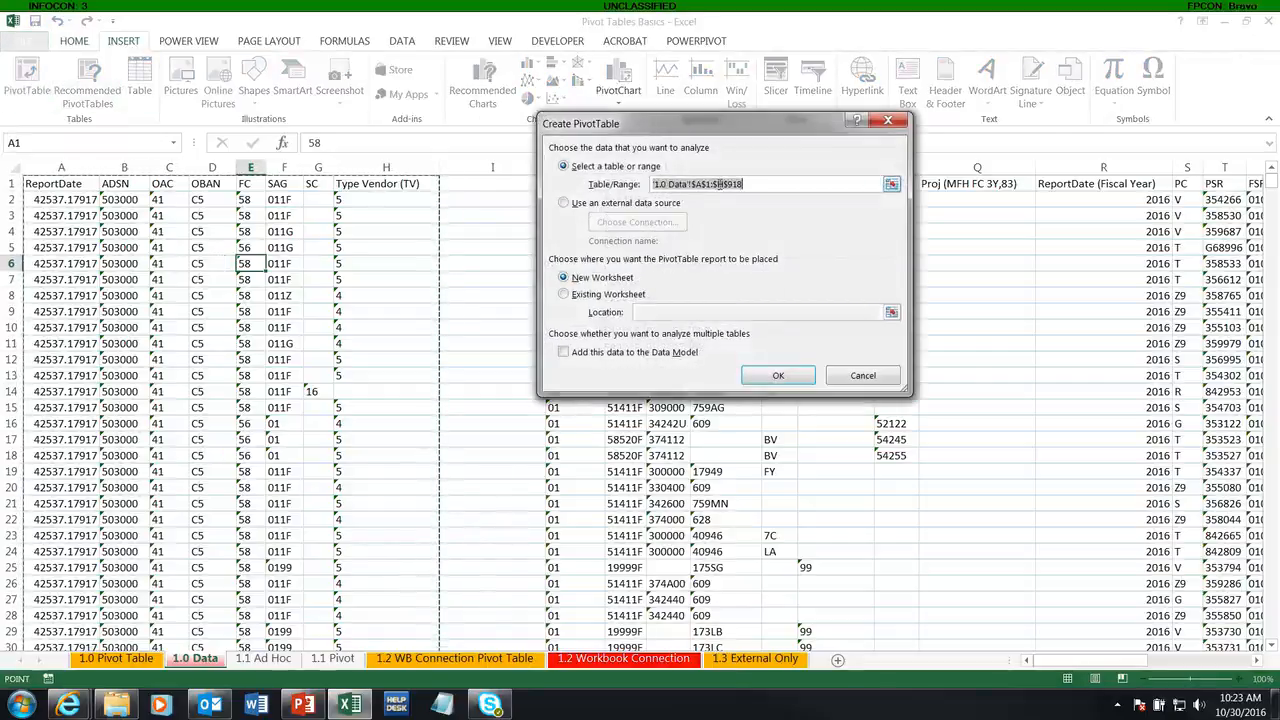
{"action": "left_click", "coordinate": [848, 376]}
Step: Examine the extent of the data, including its last used cell, its last row and the edge before the blank column
{"action": "left_click", "coordinate": [97, 200]}
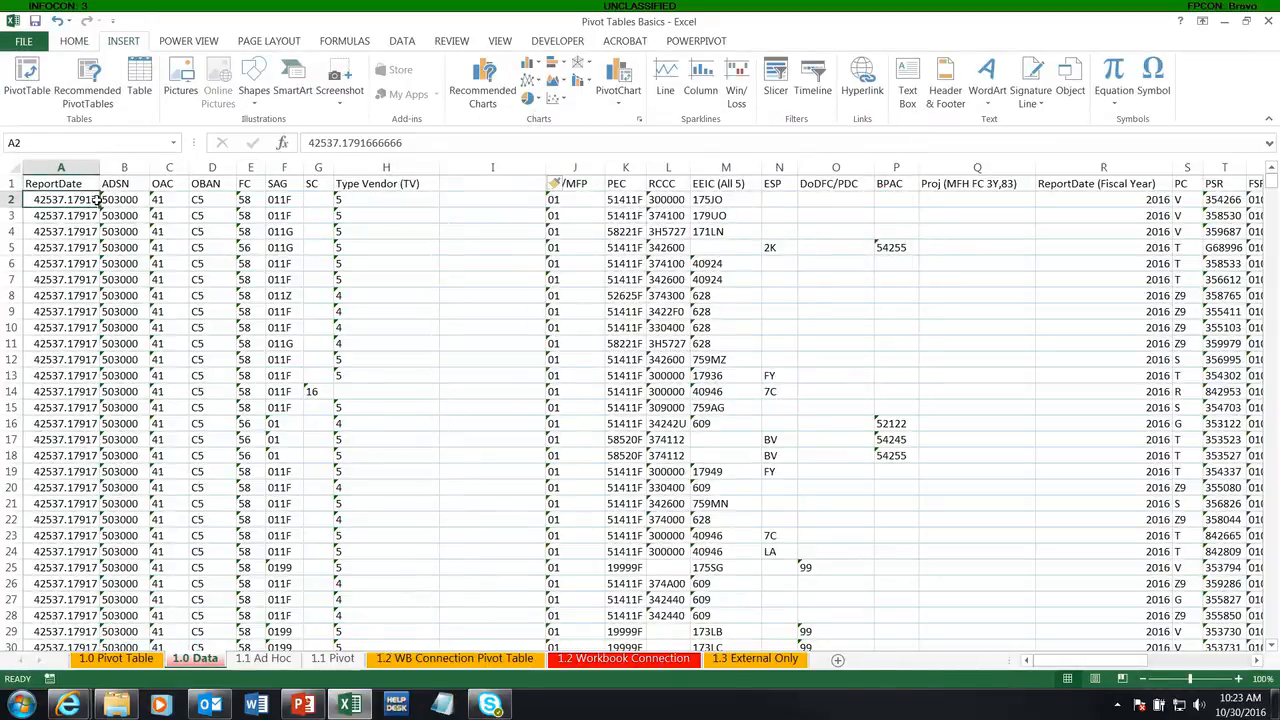
{"action": "key", "text": "ctrl+End"}
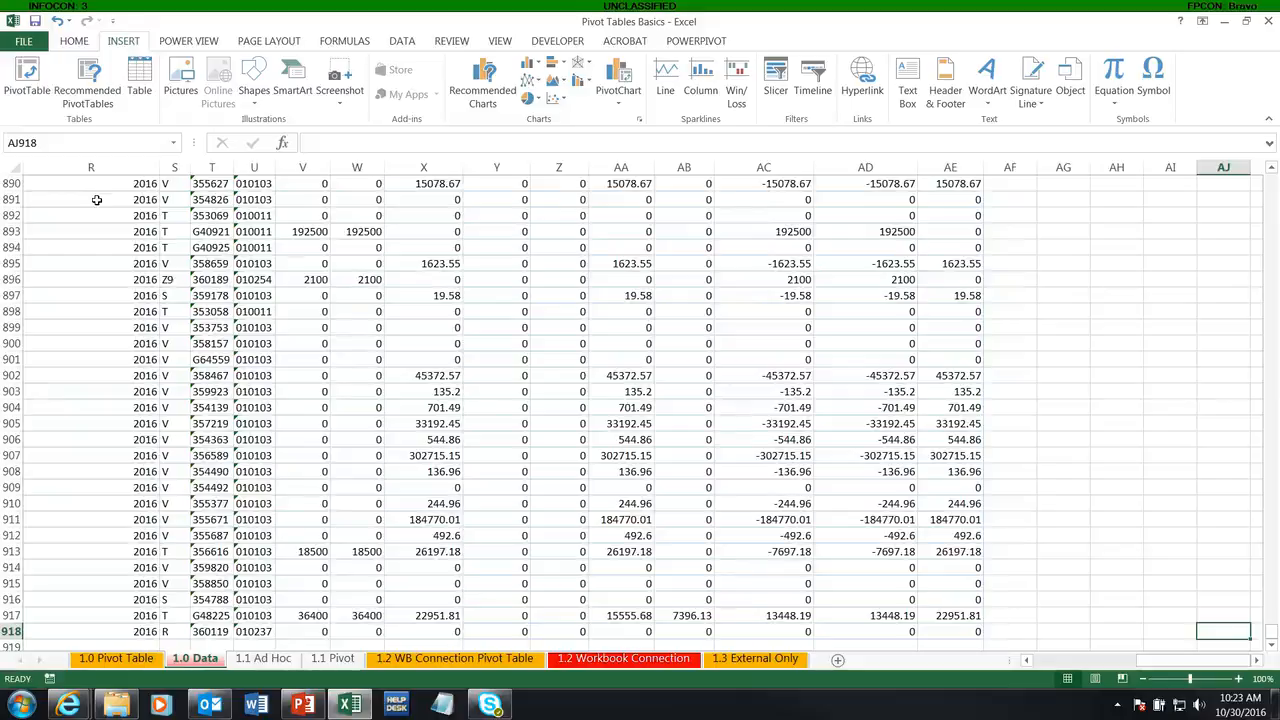
{"action": "key", "text": "ctrl+Home"}
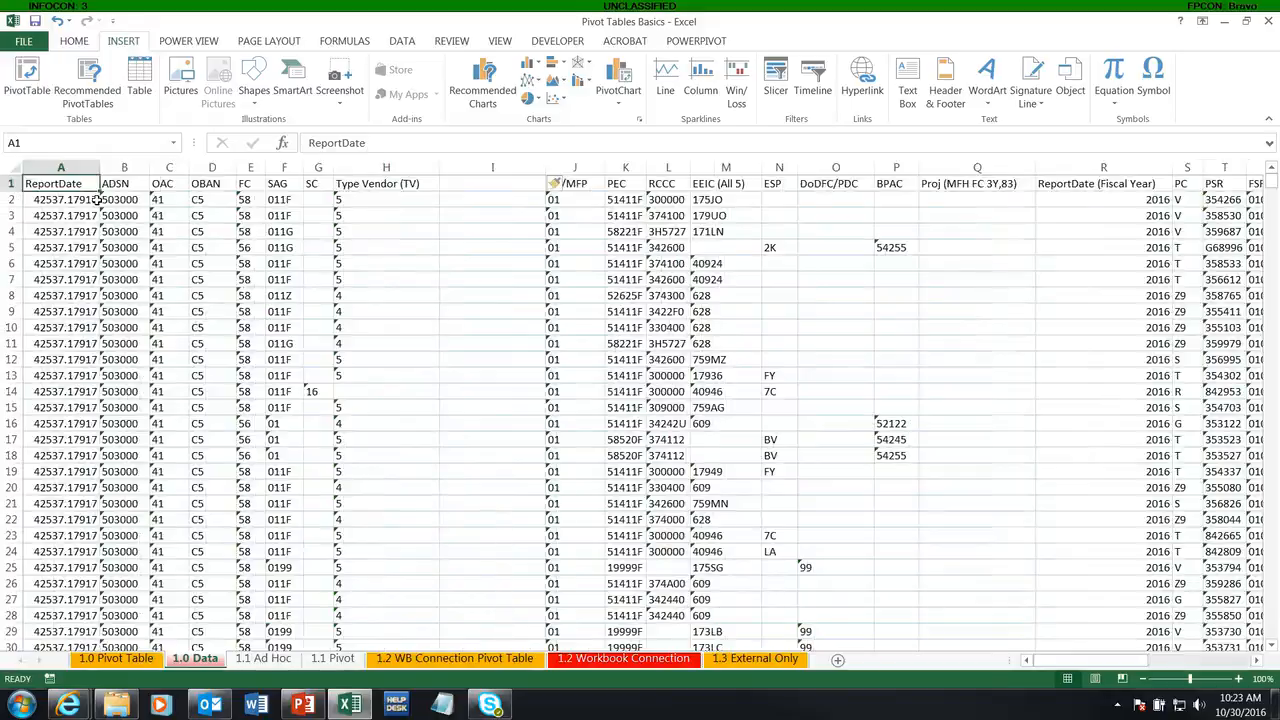
{"action": "key", "text": "ctrl+Down"}
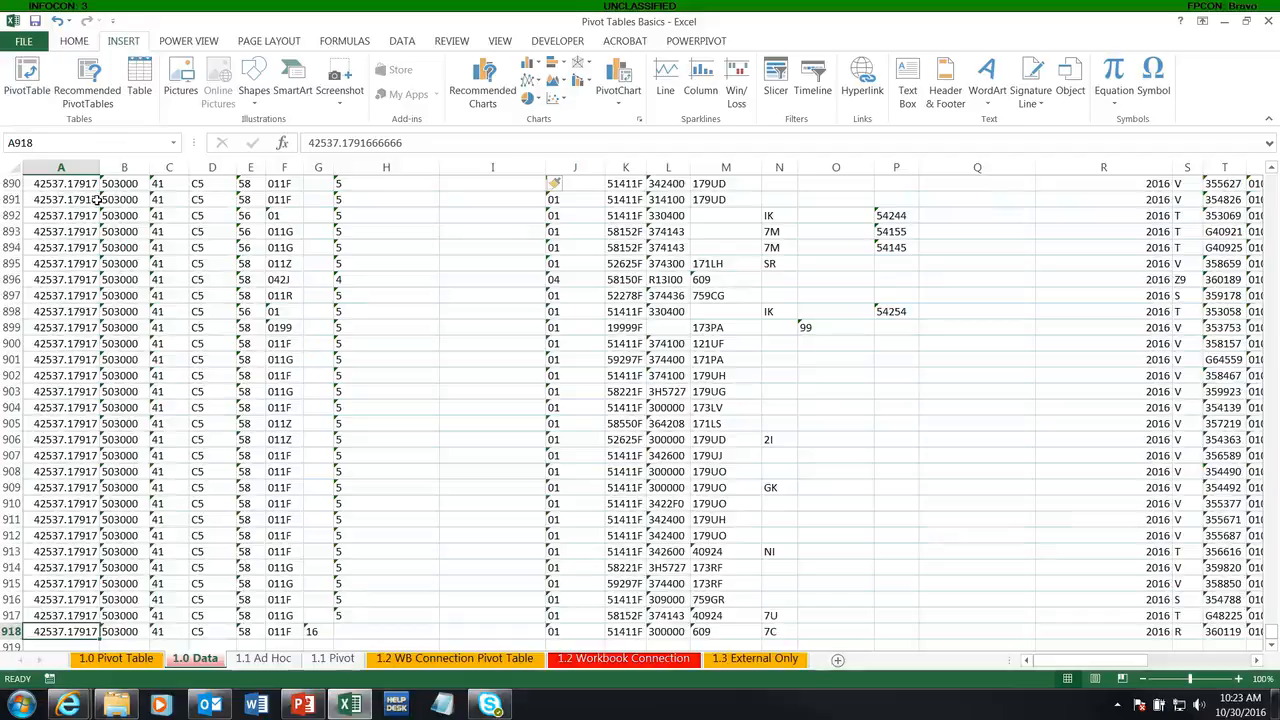
{"action": "key", "text": "ctrl+Right"}
{"action": "key", "text": "Right"}
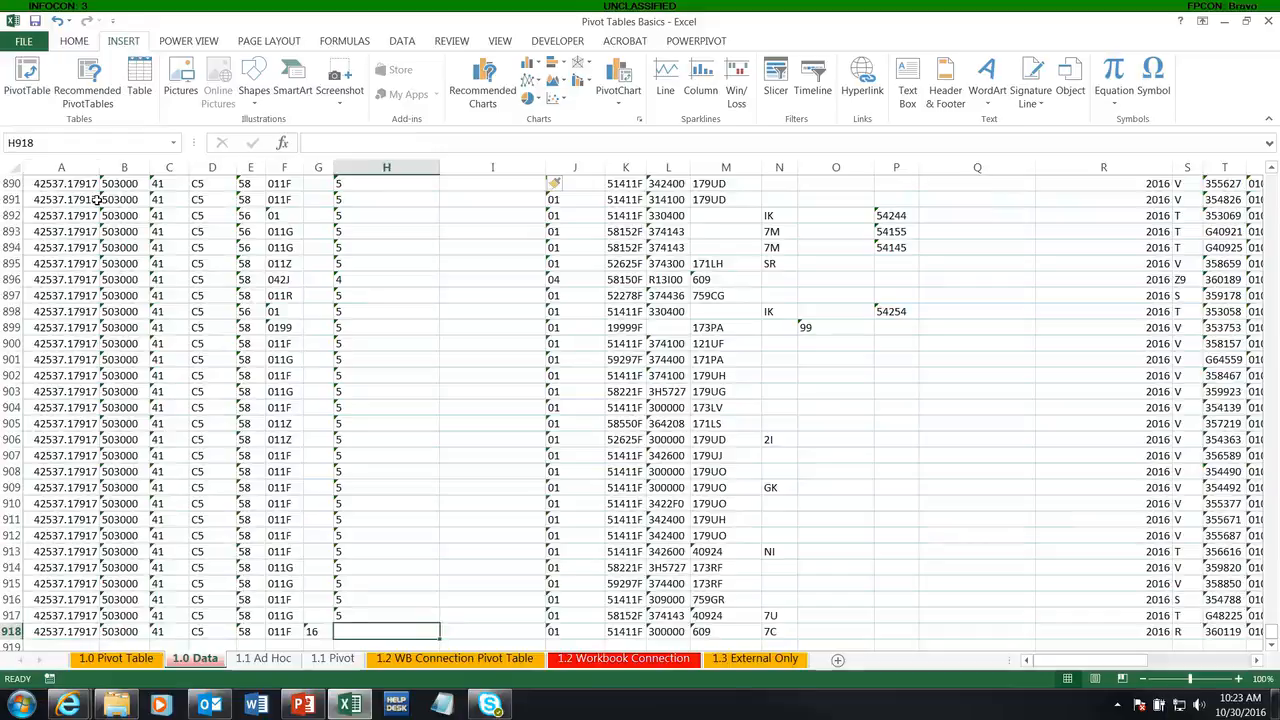
{"action": "key", "text": "ctrl+Up"}
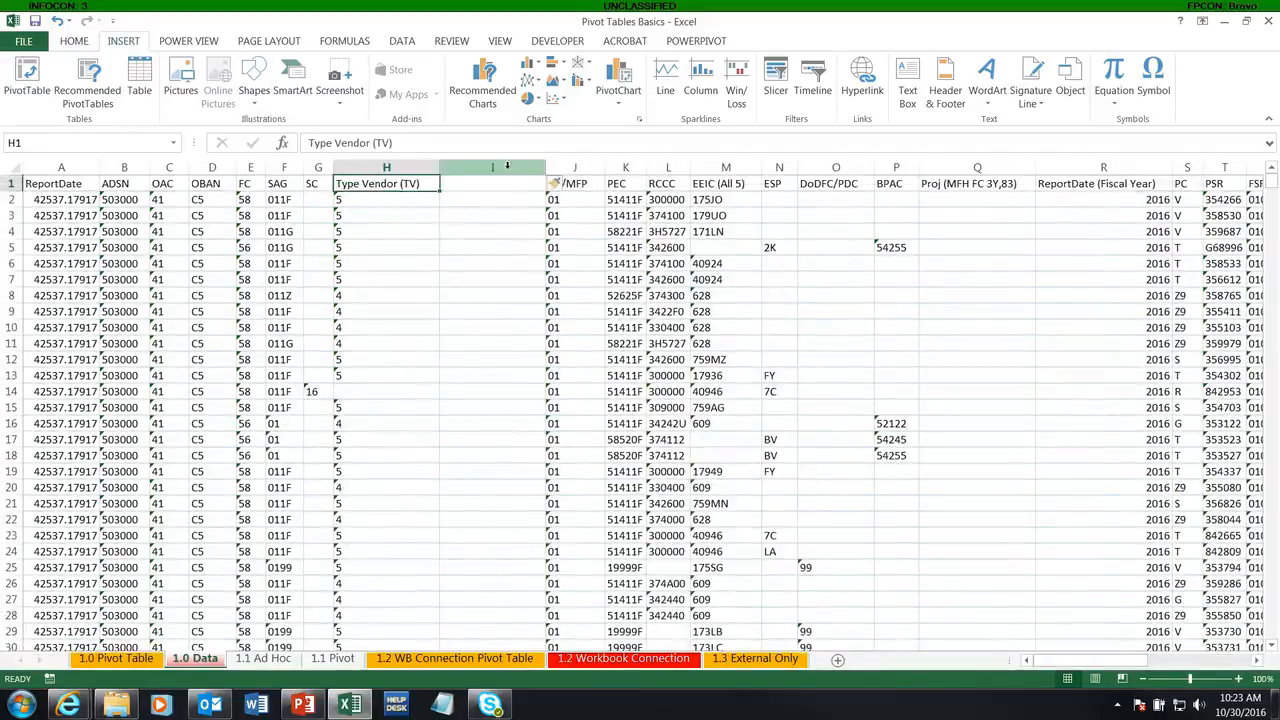
Step: Delete the blank column between Type Vendor (TV) and BA/MFP
{"action": "left_click", "coordinate": [506, 167]}
{"action": "right_click", "coordinate": [506, 168]}
{"action": "left_click", "coordinate": [543, 302]}
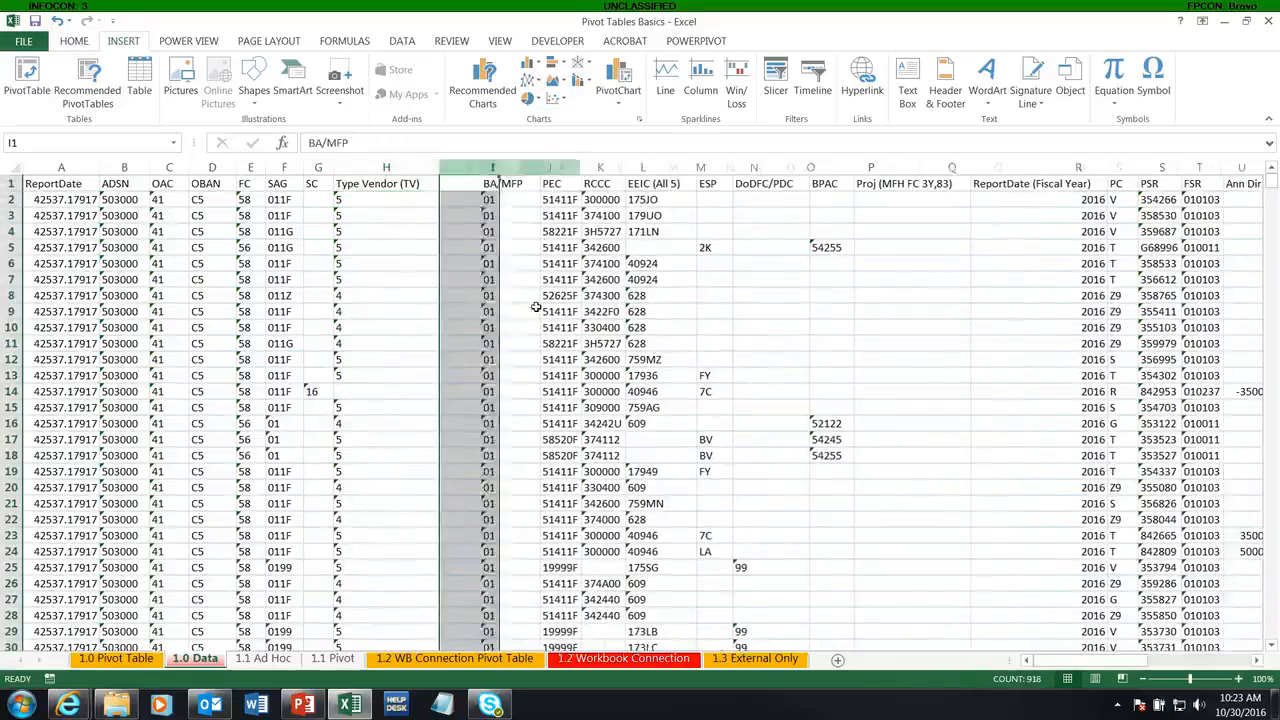
Step: Convert the data range A1:AD918 into a table with headers
{"action": "left_click", "coordinate": [295, 215]}
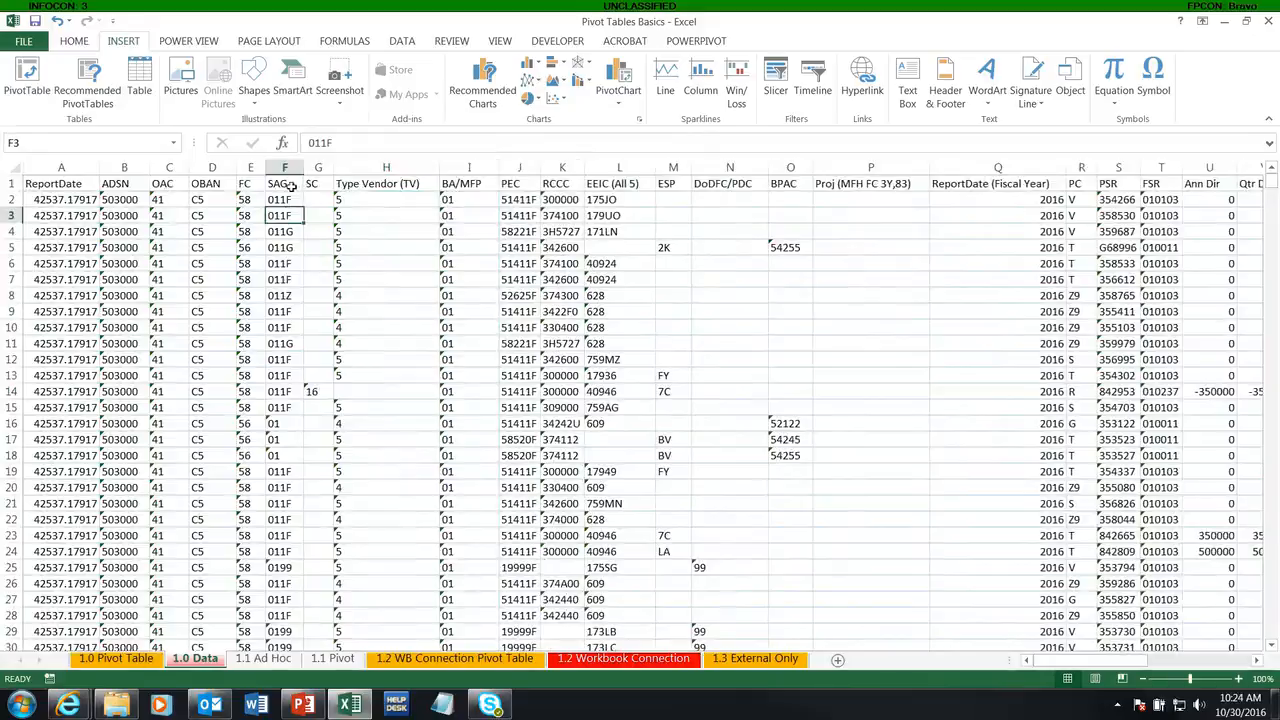
{"action": "left_click", "coordinate": [145, 72]}
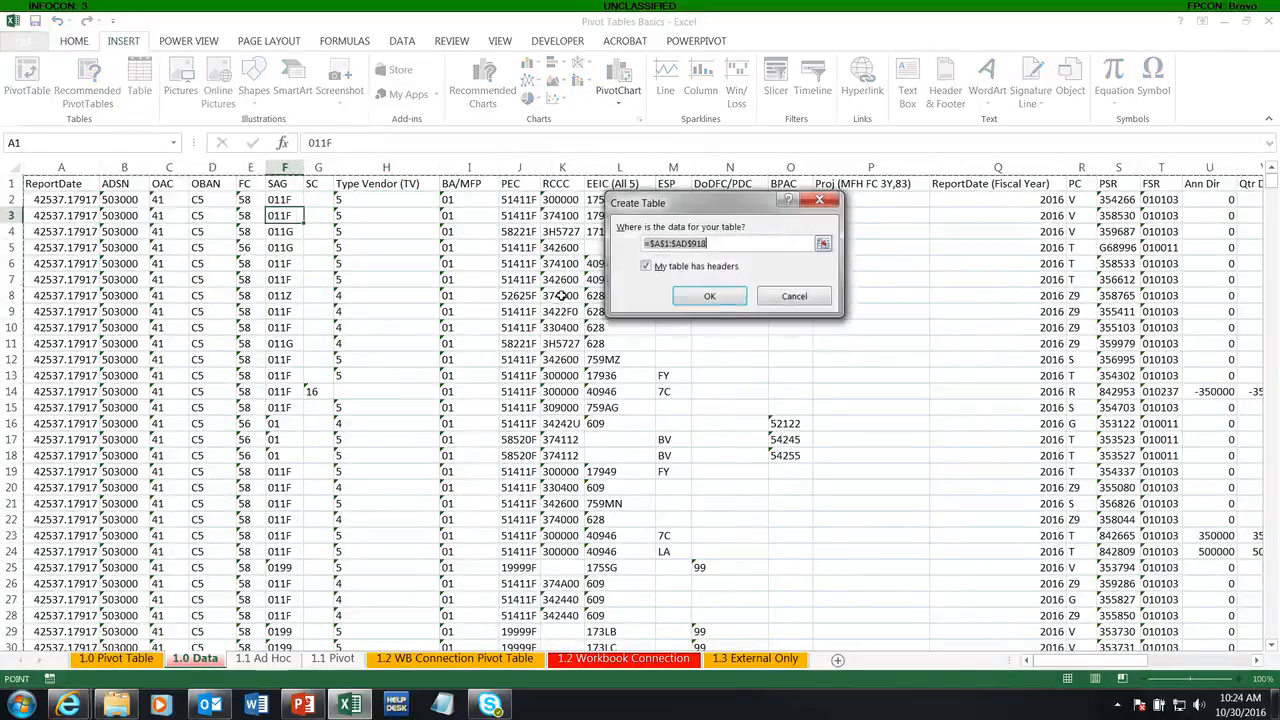
{"action": "left_click", "coordinate": [710, 297]}
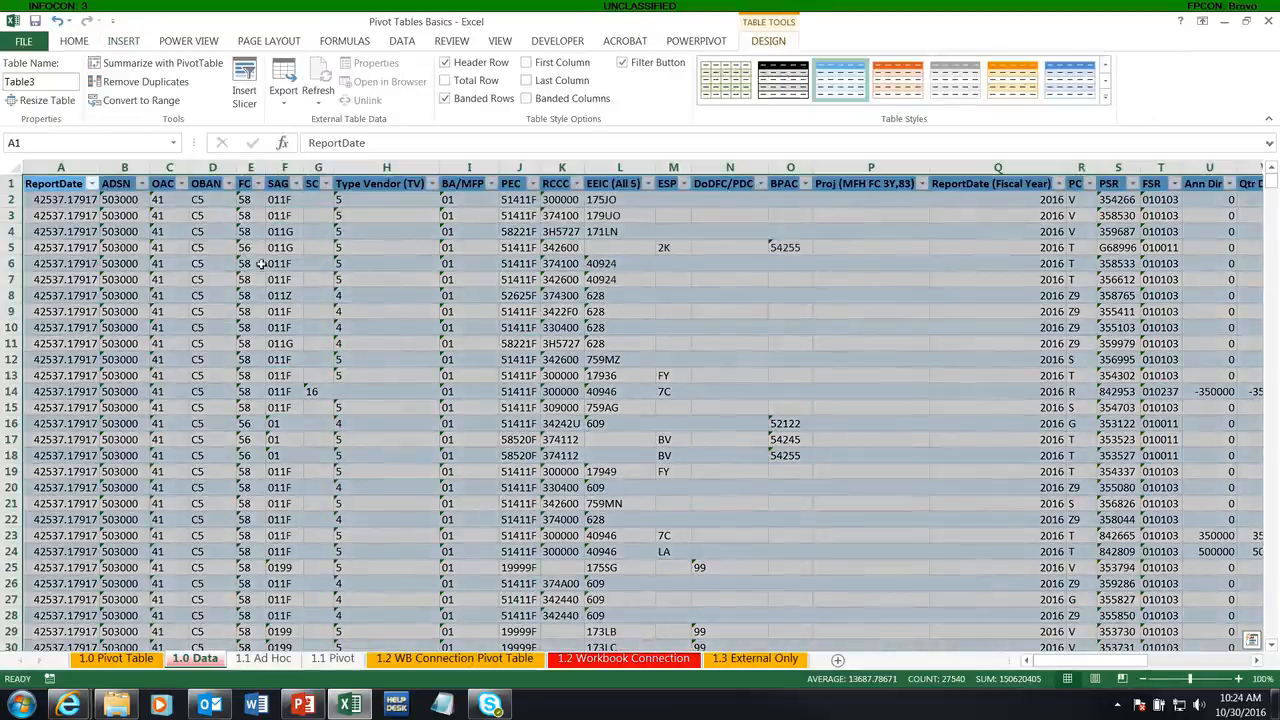
{"action": "left_click", "coordinate": [832, 506]}
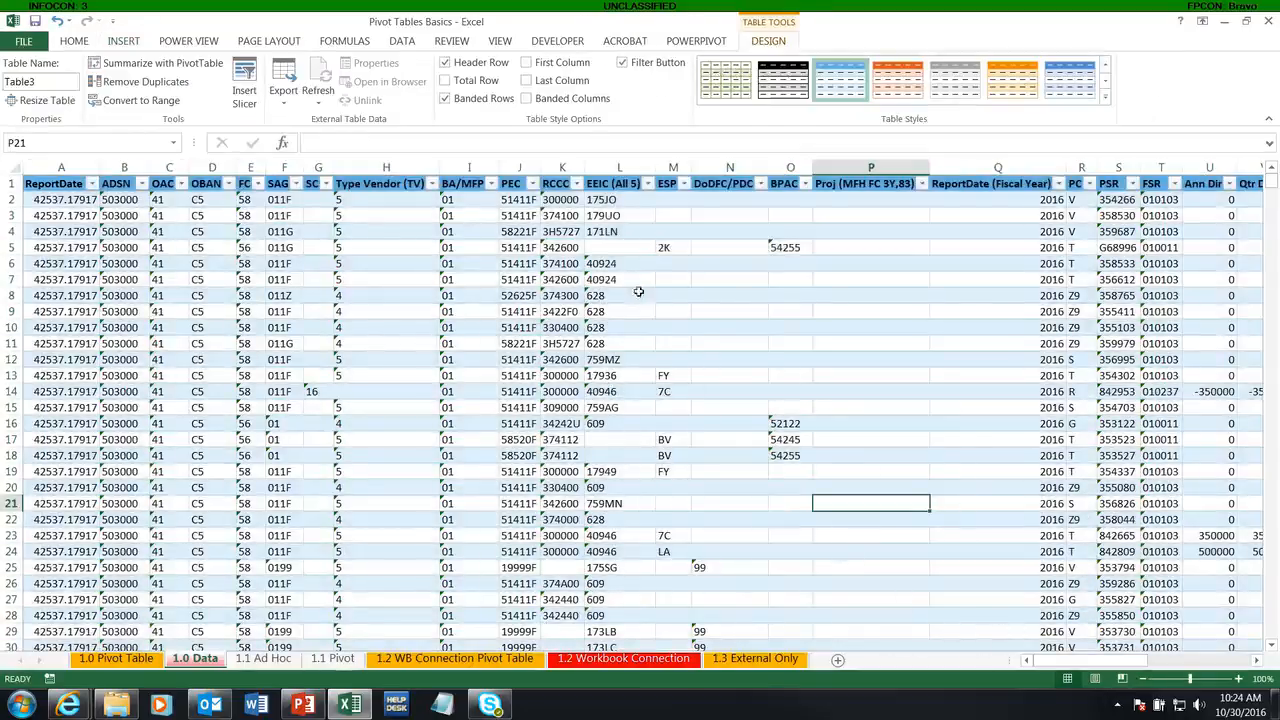
Step: Examine the entries in the ReportDate (Fiscal Year) and Type Vendor (TV) columns and the filter values offered for Type Vendor (TV)
{"action": "left_click", "coordinate": [424, 250]}
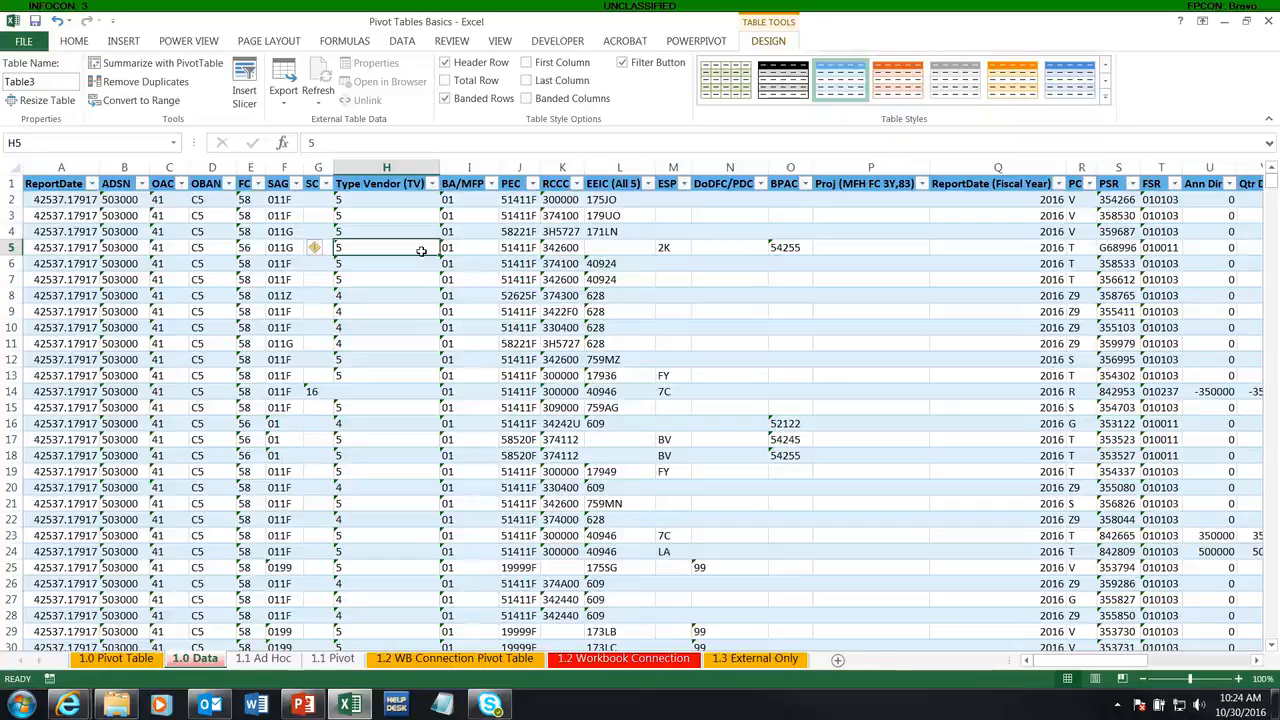
{"action": "left_click", "coordinate": [203, 216]}
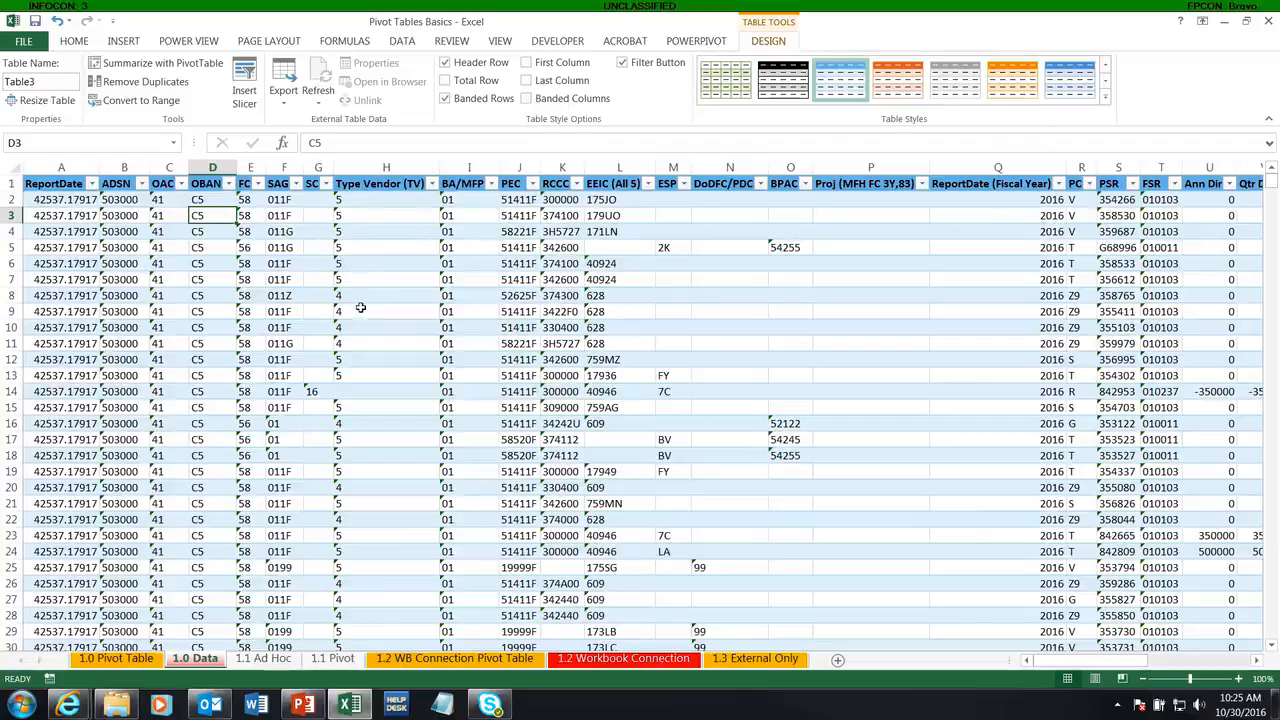
{"action": "left_click_drag", "start_coordinate": [1020, 200], "coordinate": [1018, 281]}
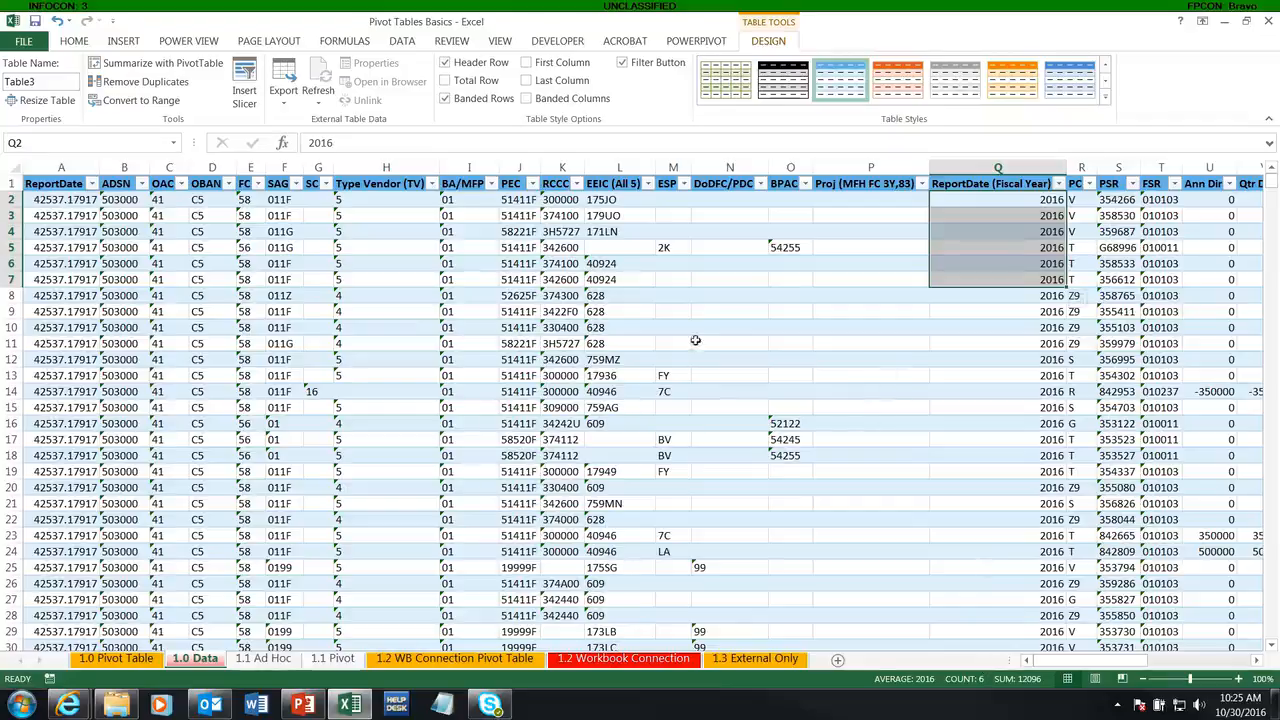
{"action": "left_click_drag", "start_coordinate": [347, 201], "coordinate": [350, 248]}
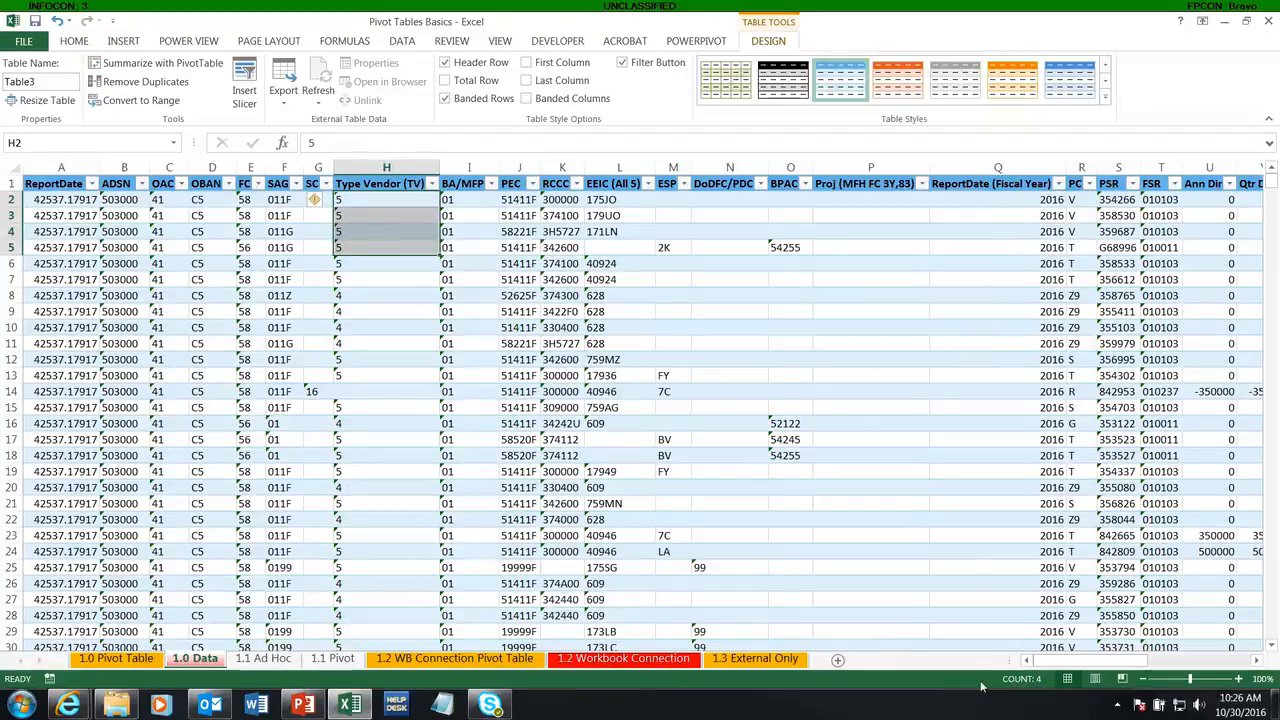
{"action": "left_click", "coordinate": [424, 215]}
{"action": "left_click", "coordinate": [432, 184]}
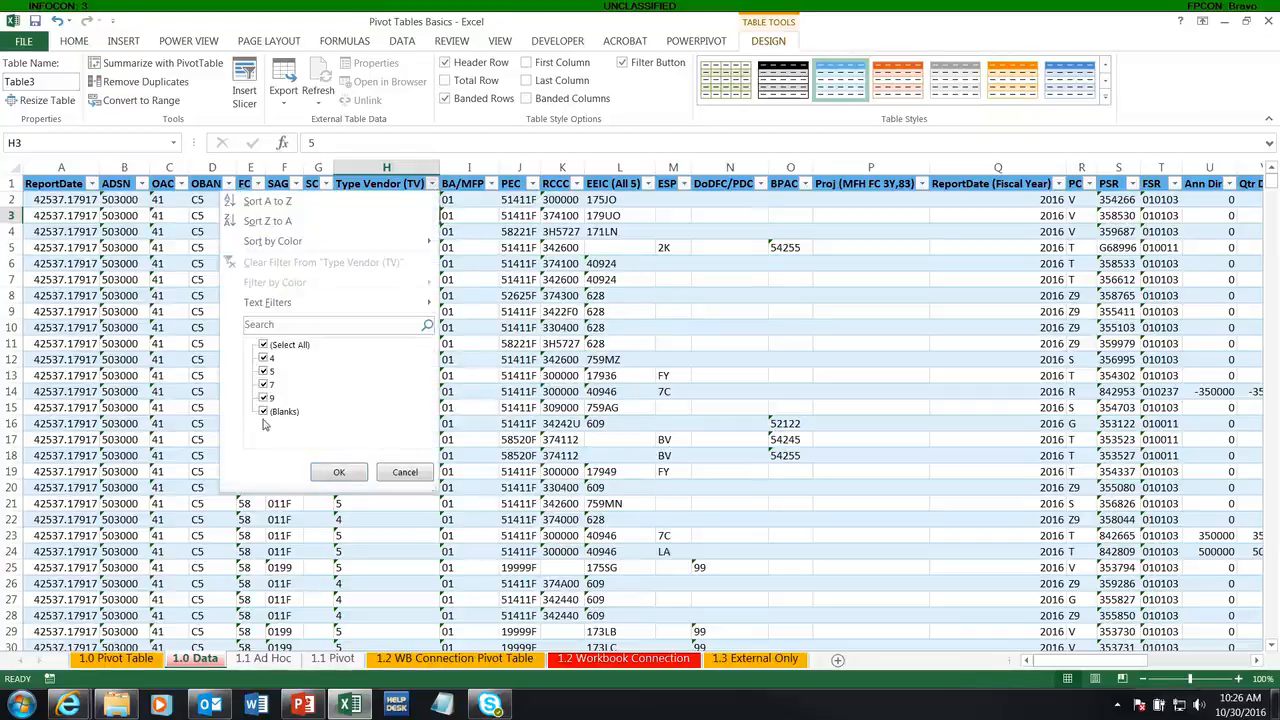
{"action": "left_click", "coordinate": [405, 472]}
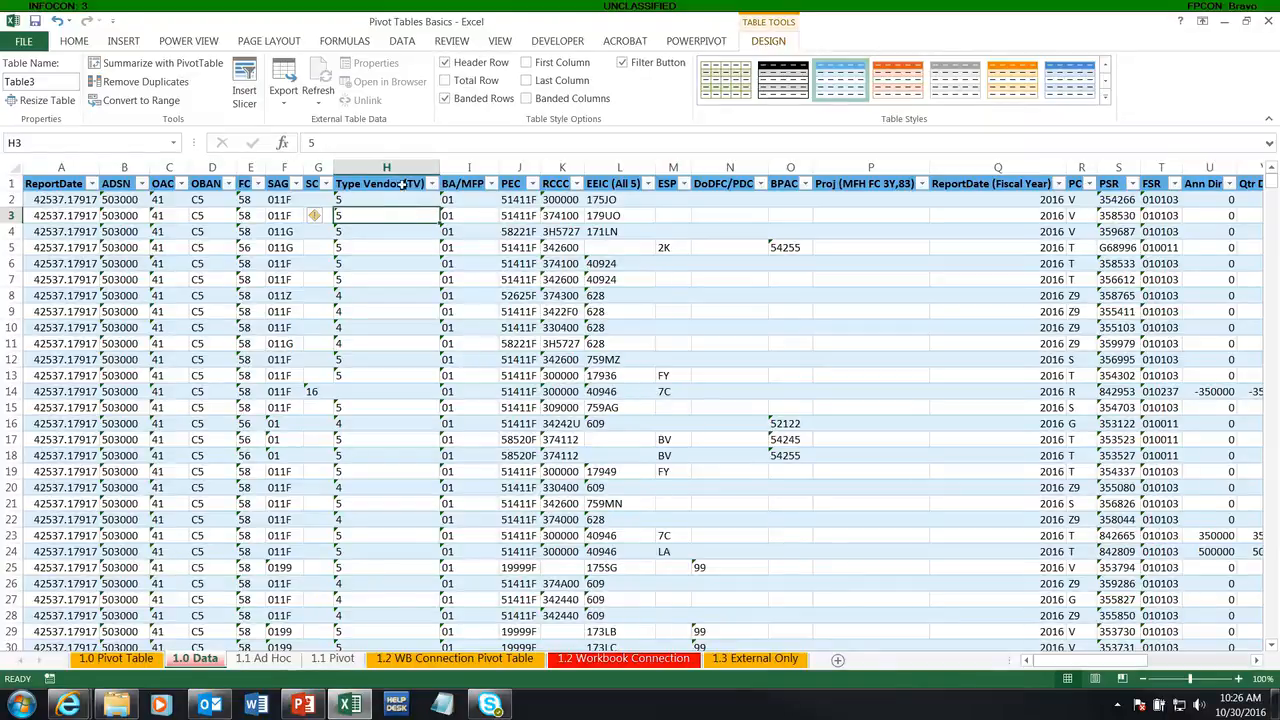
{"action": "mouse_move", "coordinate": [400, 185]}
{"action": "left_mouse_down"}
{"action": "mouse_move", "coordinate": [408, 485]}
{"action": "mouse_move", "coordinate": [397, 175]}
{"action": "left_mouse_up"}
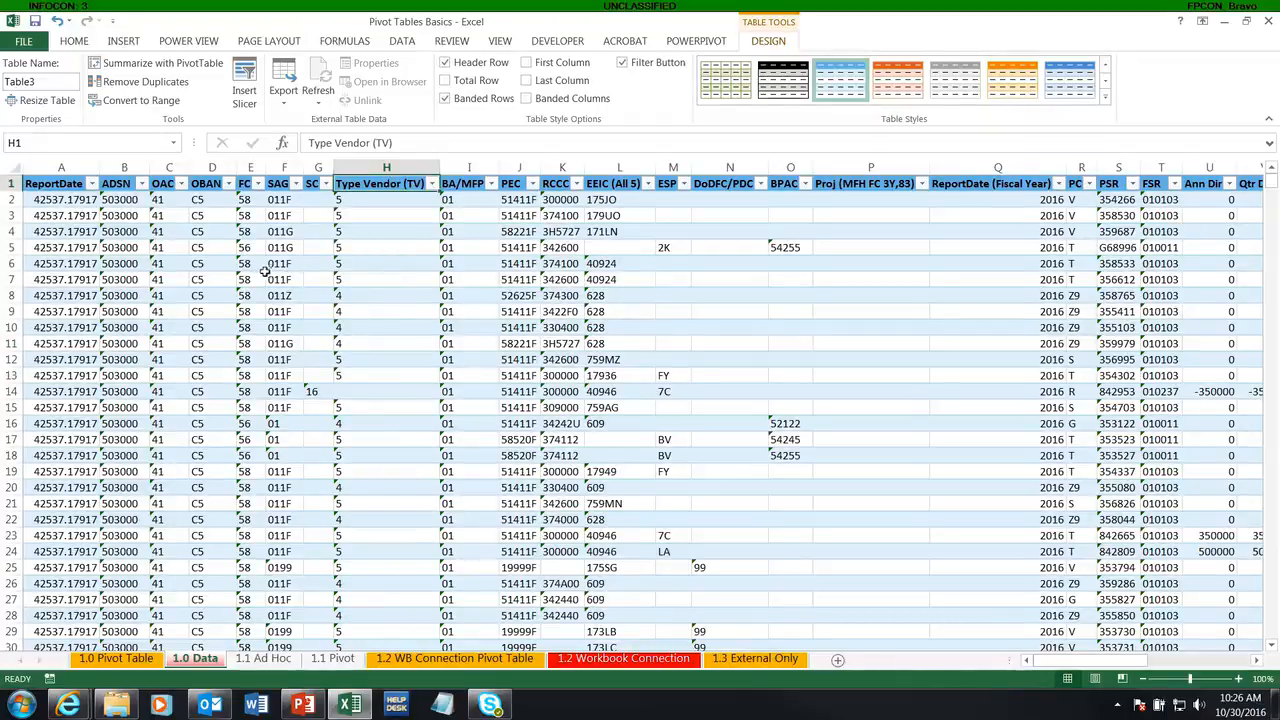
Step: Widen the ReportDate column by about half its width
{"action": "left_click_drag", "start_coordinate": [62, 206], "coordinate": [72, 487]}
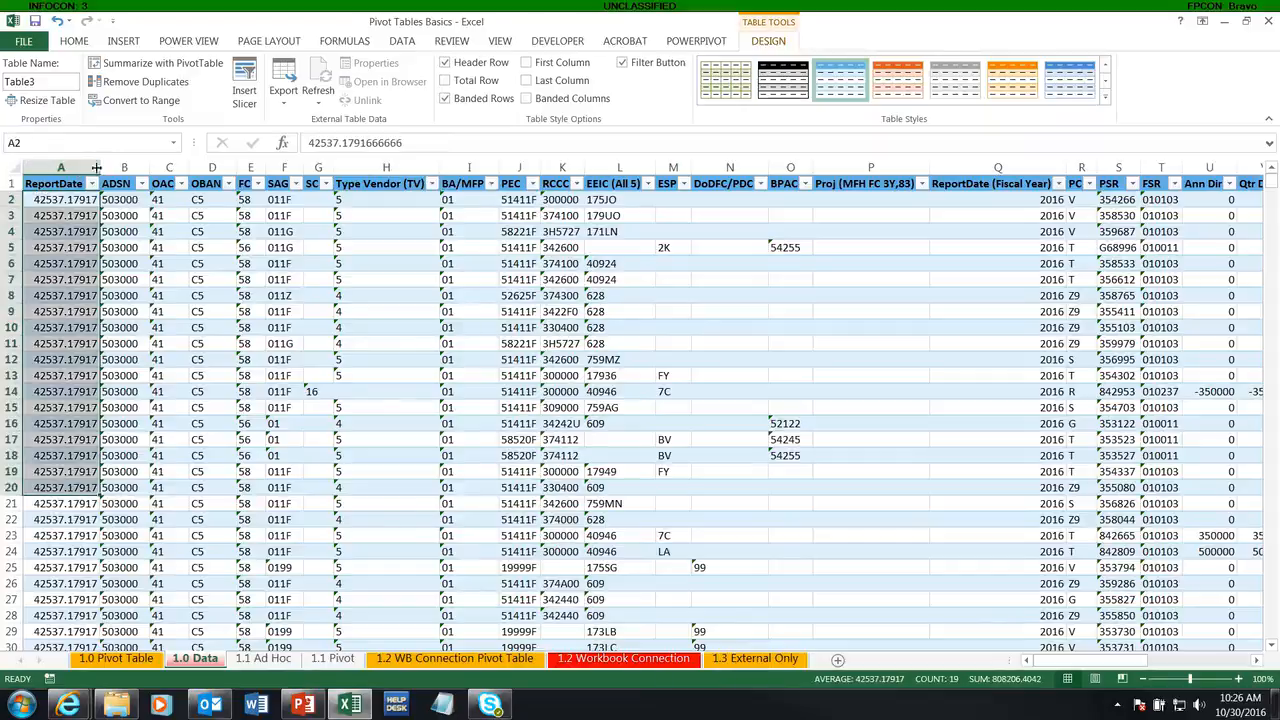
{"action": "left_click_drag", "start_coordinate": [100, 168], "coordinate": [141, 168]}
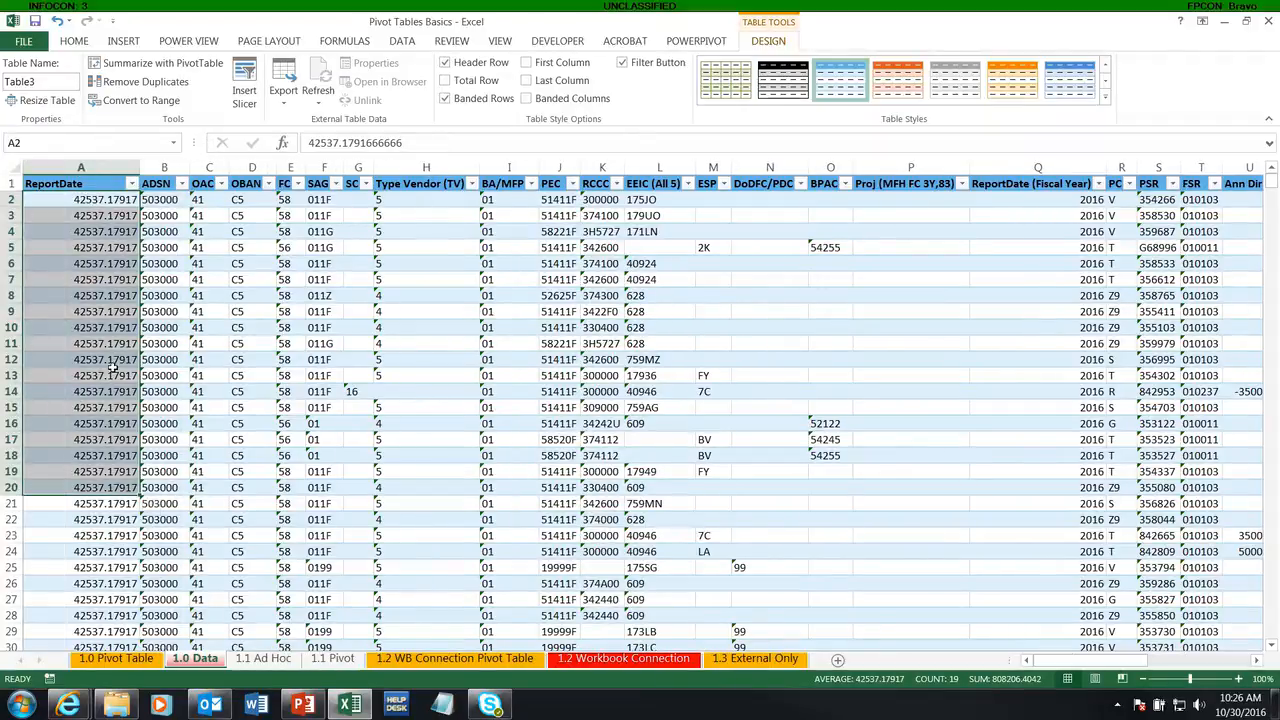
Step: Examine the number formats offered for the first ReportDate entry in cell A2
{"action": "left_click", "coordinate": [105, 200]}
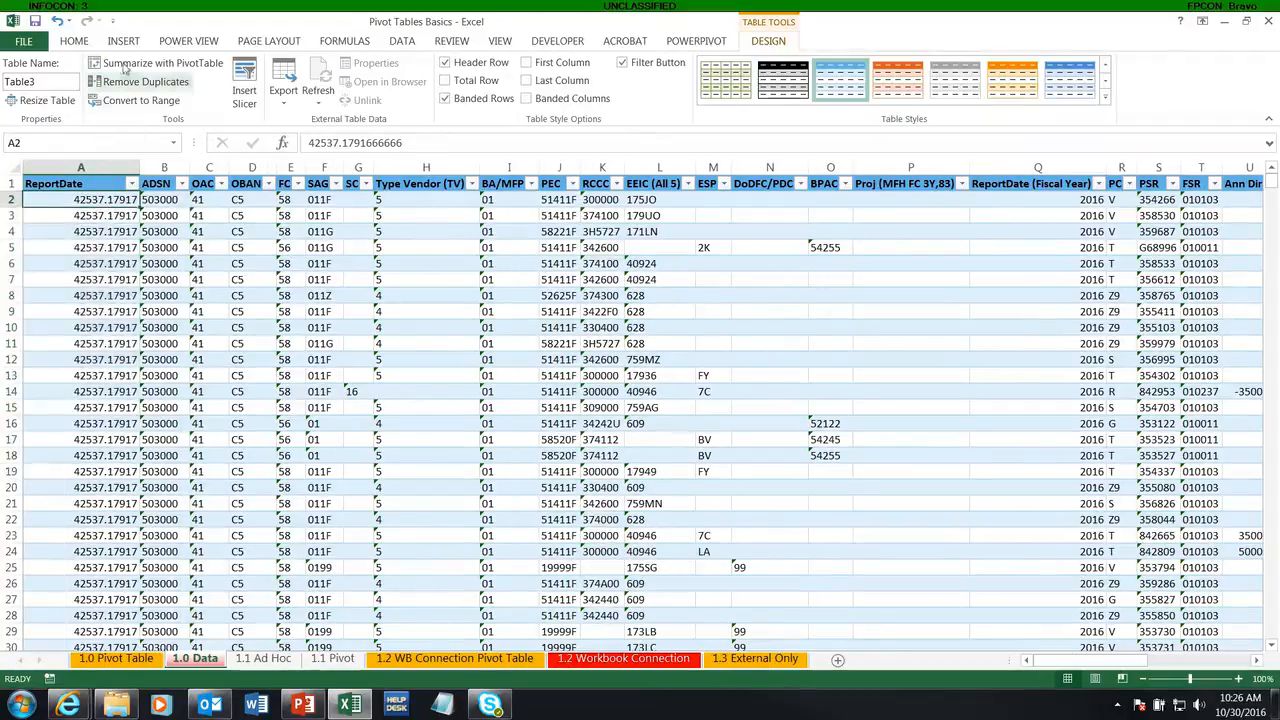
{"action": "left_click", "coordinate": [75, 42]}
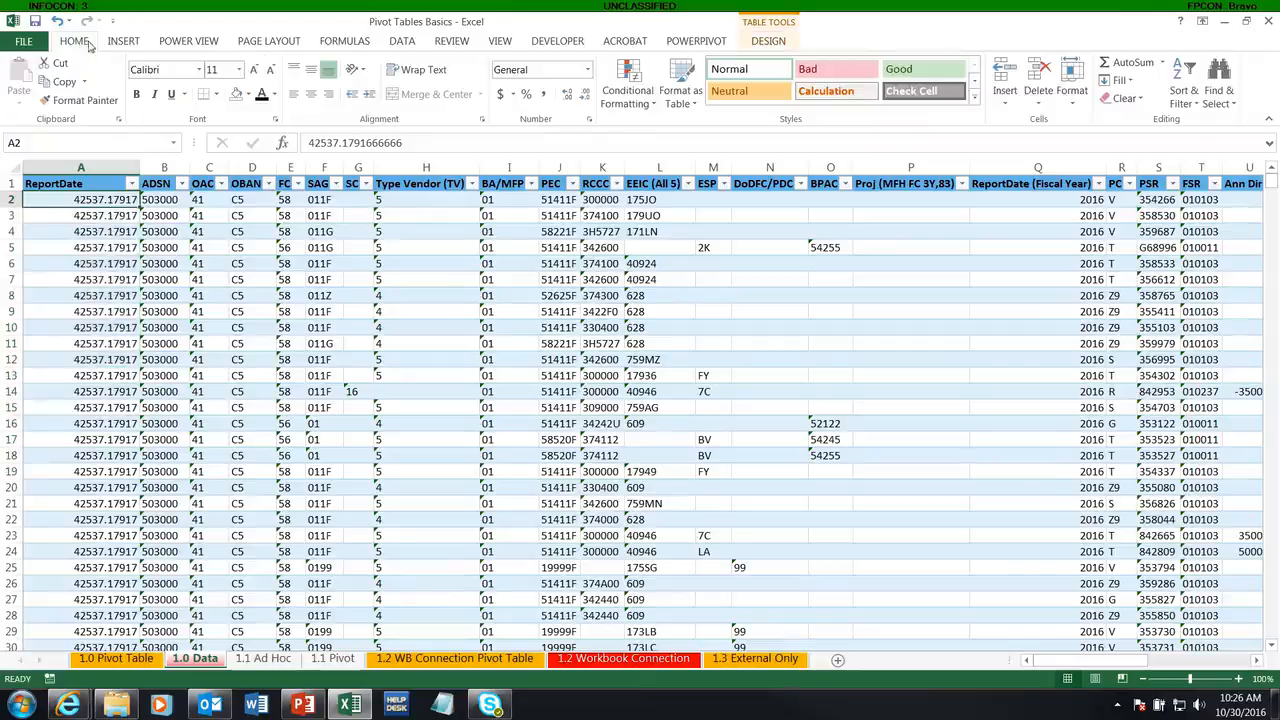
{"action": "left_click", "coordinate": [587, 70]}
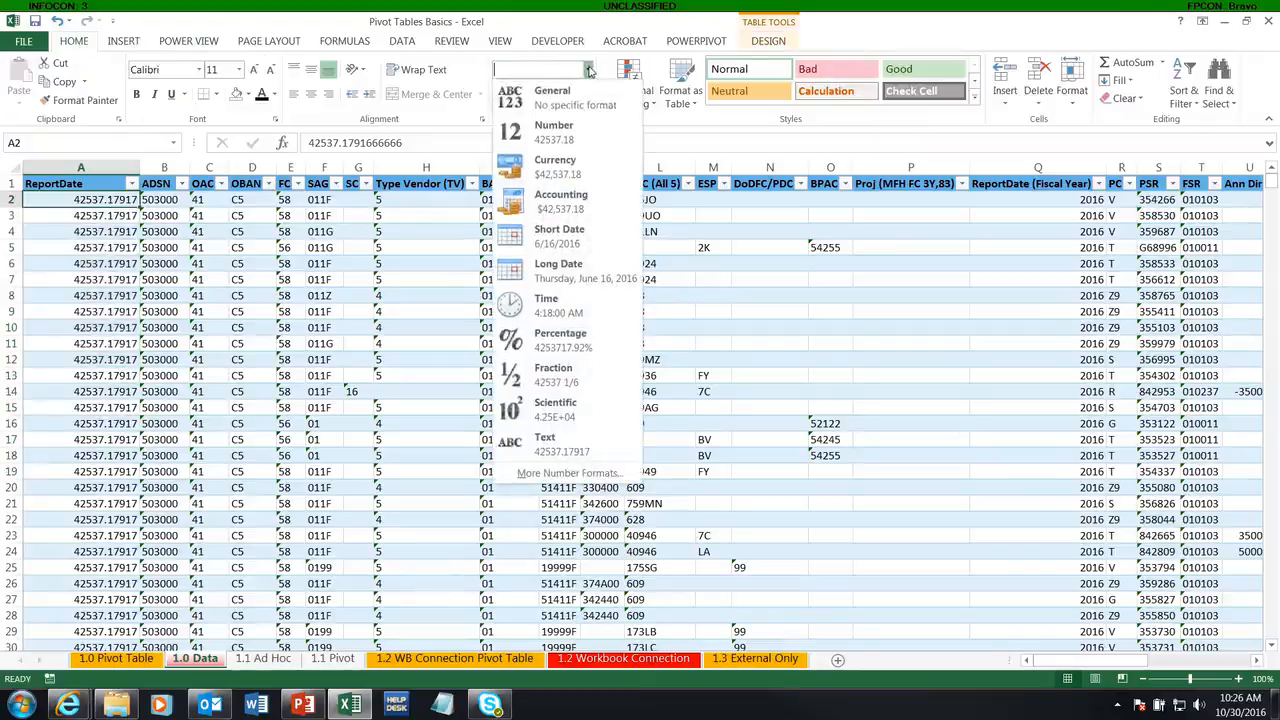
{"action": "left_click", "coordinate": [588, 72]}
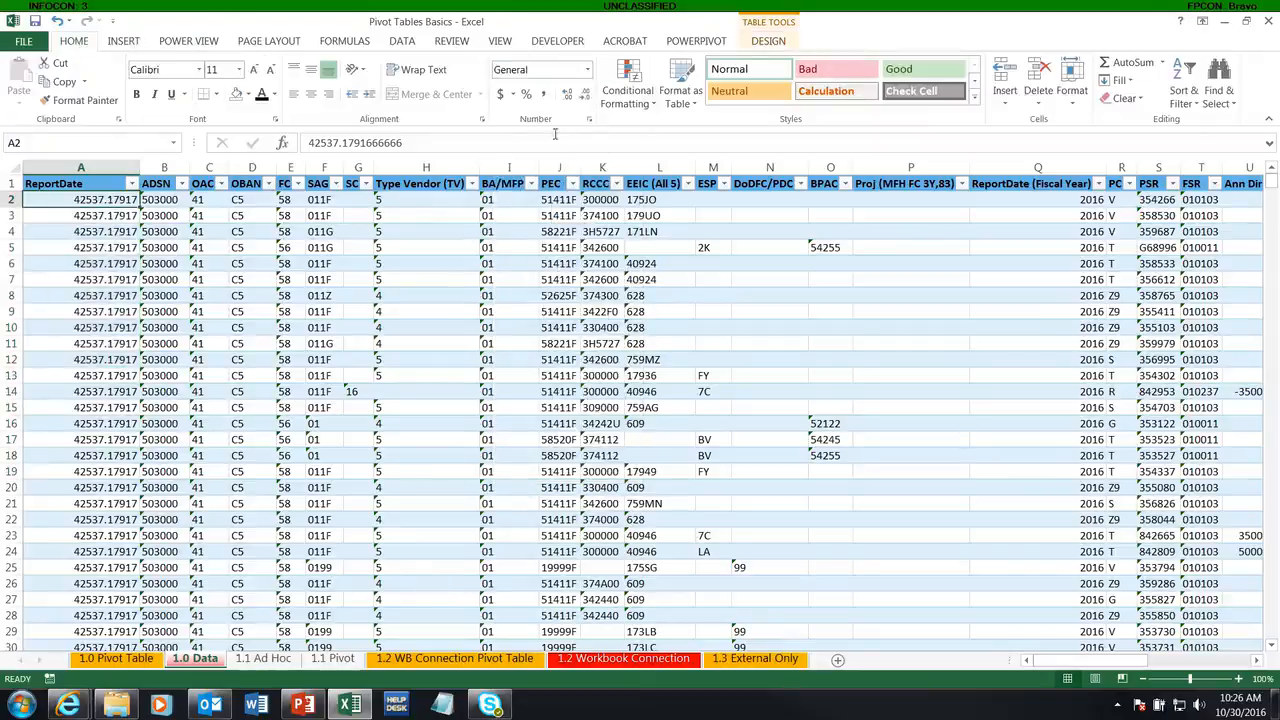
{"action": "left_click", "coordinate": [589, 72]}
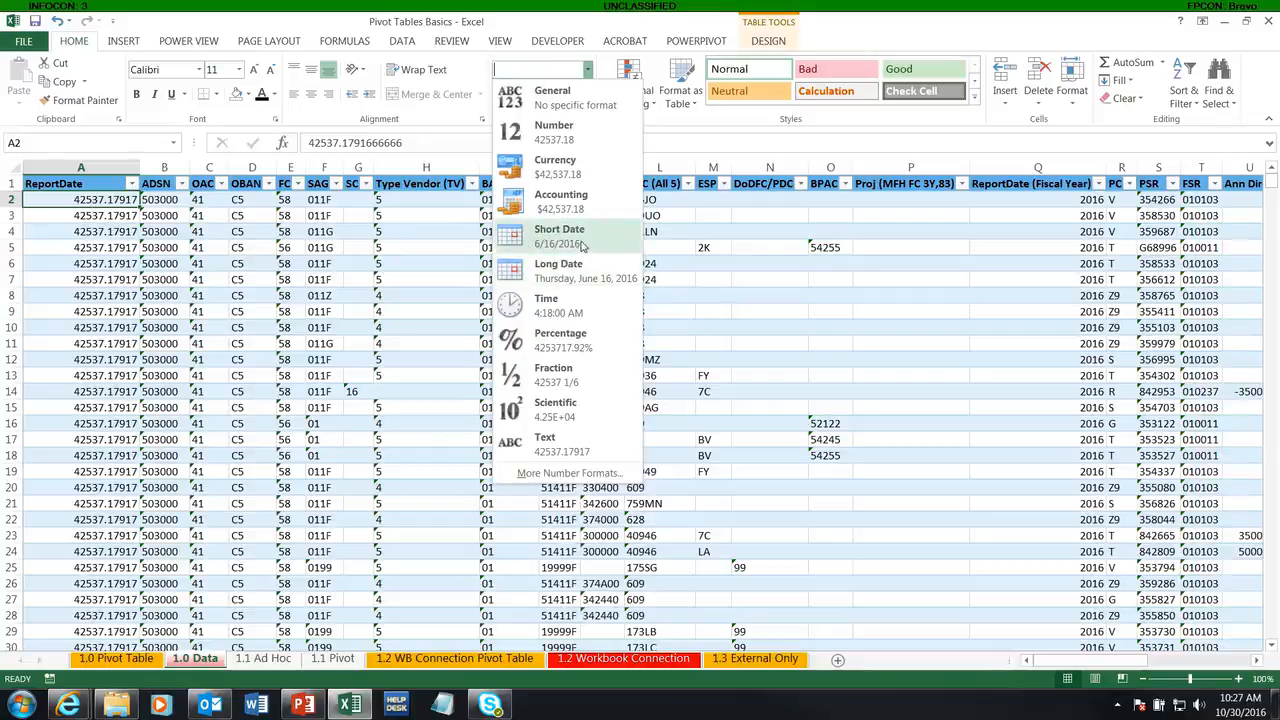
{"action": "left_click", "coordinate": [271, 310]}
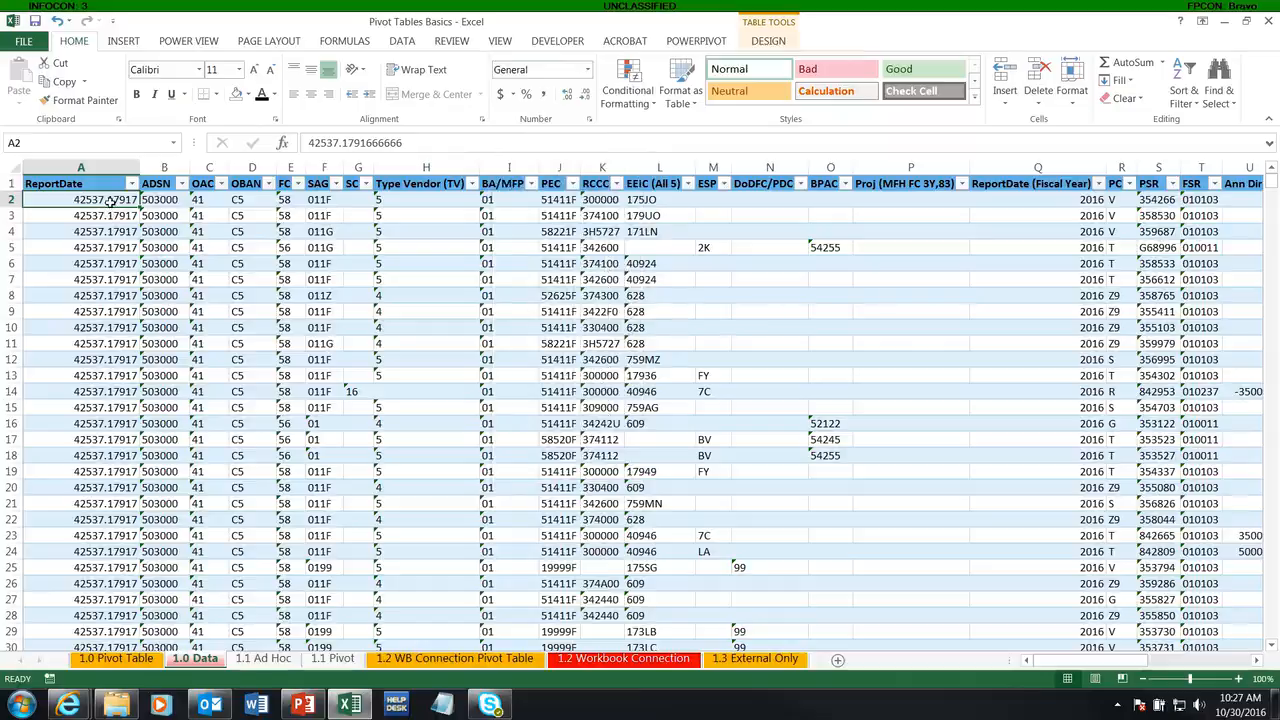
Step: Examine the entries in the ReportDate column and the amount columns from AEP Dir to GrObl Dir
{"action": "left_click_drag", "start_coordinate": [113, 210], "coordinate": [140, 255]}
{"action": "left_click_drag", "start_coordinate": [1075, 668], "coordinate": [1152, 667]}
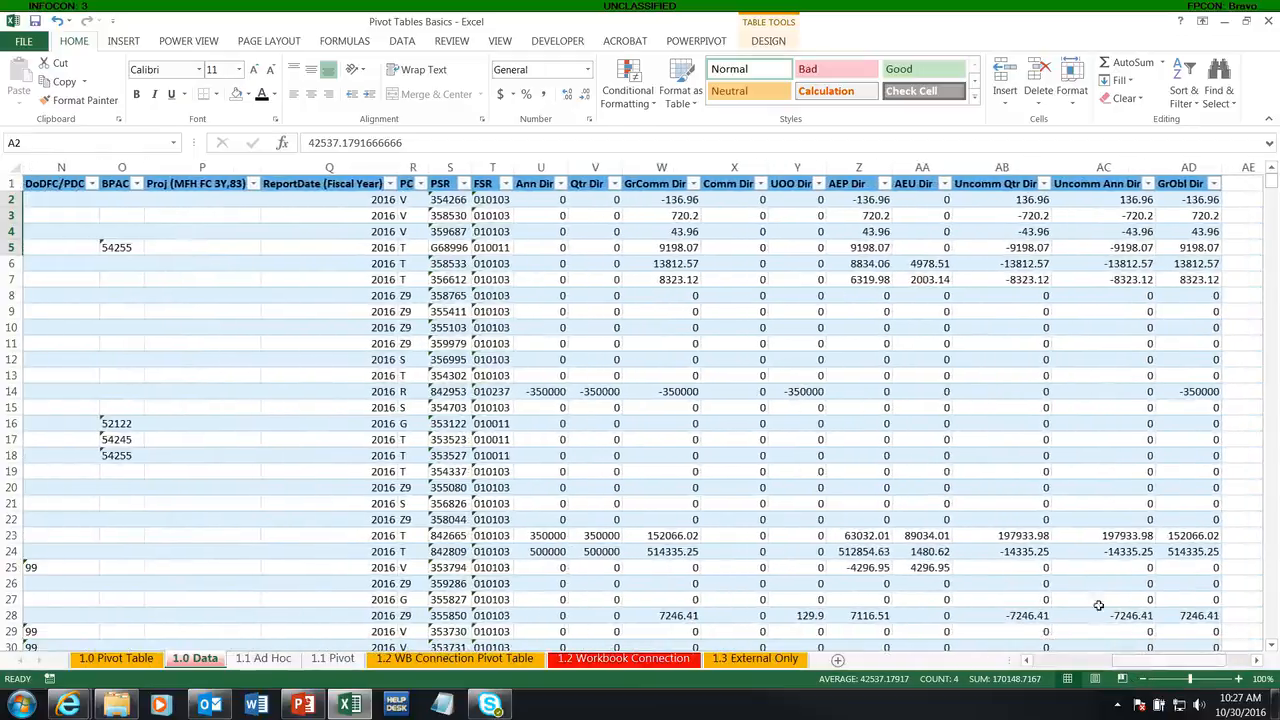
{"action": "left_click_drag", "start_coordinate": [850, 205], "coordinate": [1201, 626]}
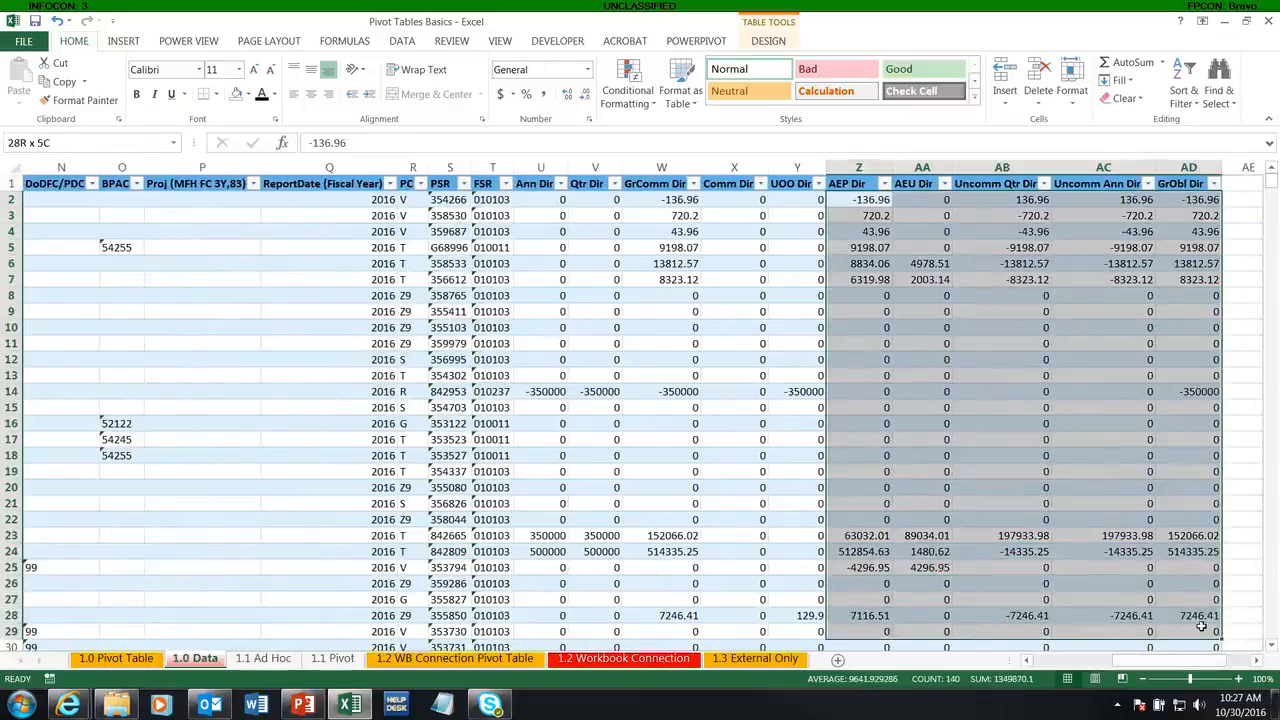
{"action": "left_click", "coordinate": [1010, 343]}
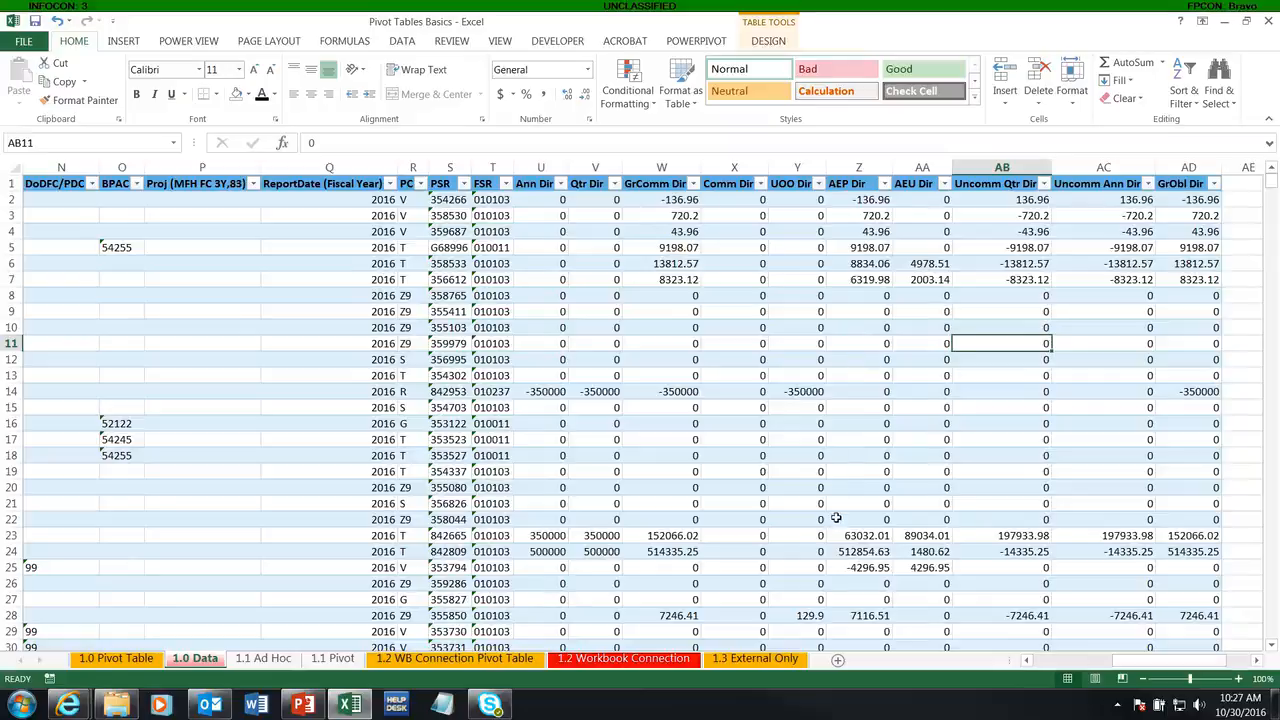
{"action": "left_click_drag", "start_coordinate": [1110, 665], "coordinate": [1040, 665]}
{"action": "left_click", "coordinate": [118, 263]}
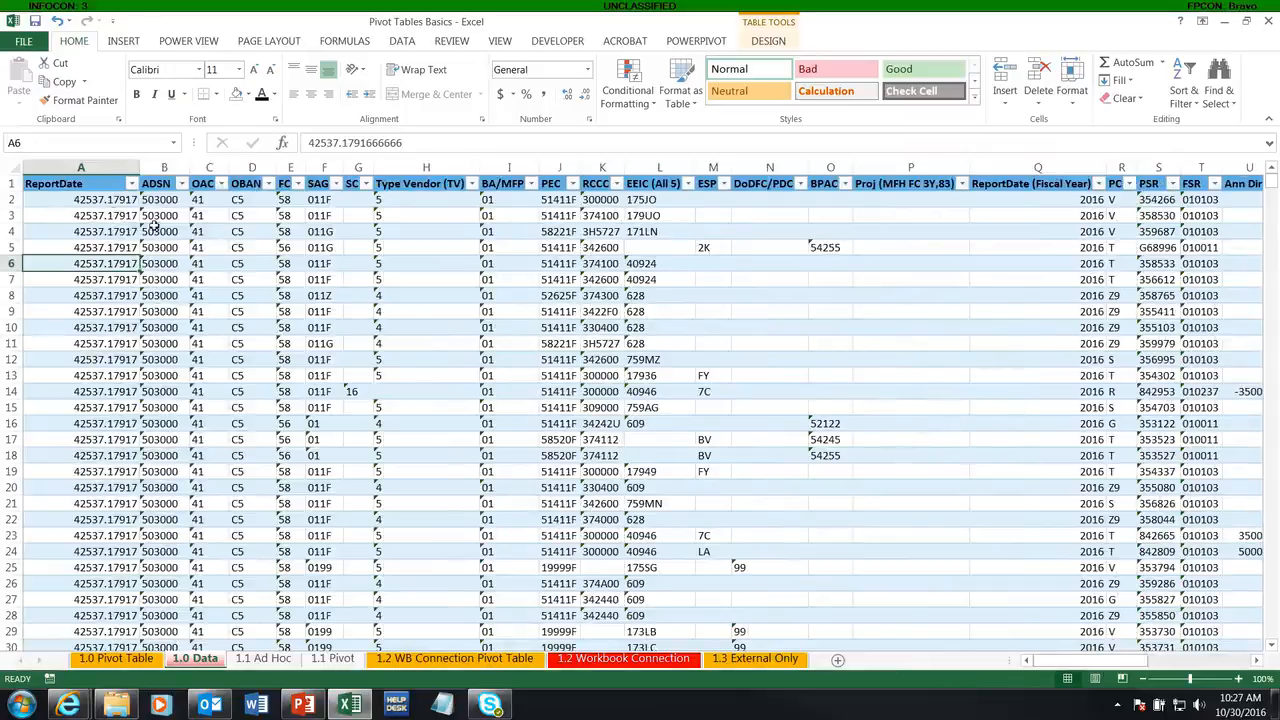
Step: Check where the data on the sheet ends and how the table headers show at its last rows, then return to A1
{"action": "left_click", "coordinate": [74, 184]}
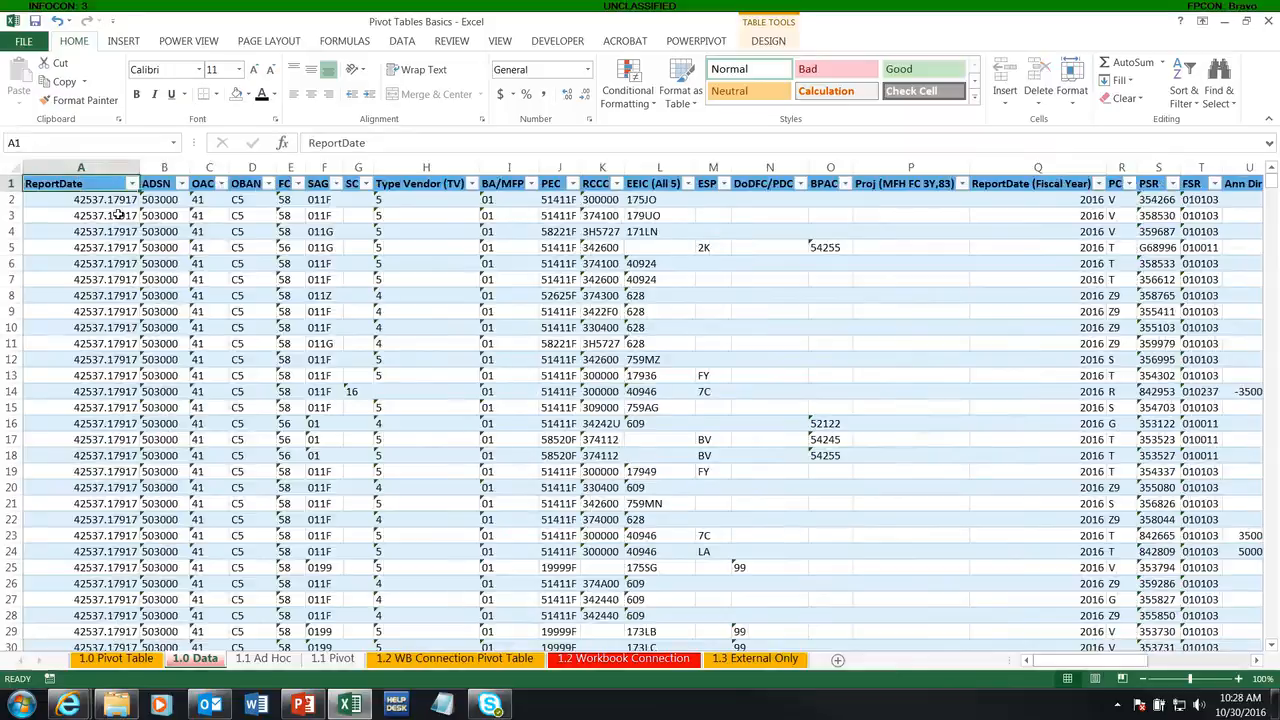
{"action": "key", "text": "ctrl+End"}
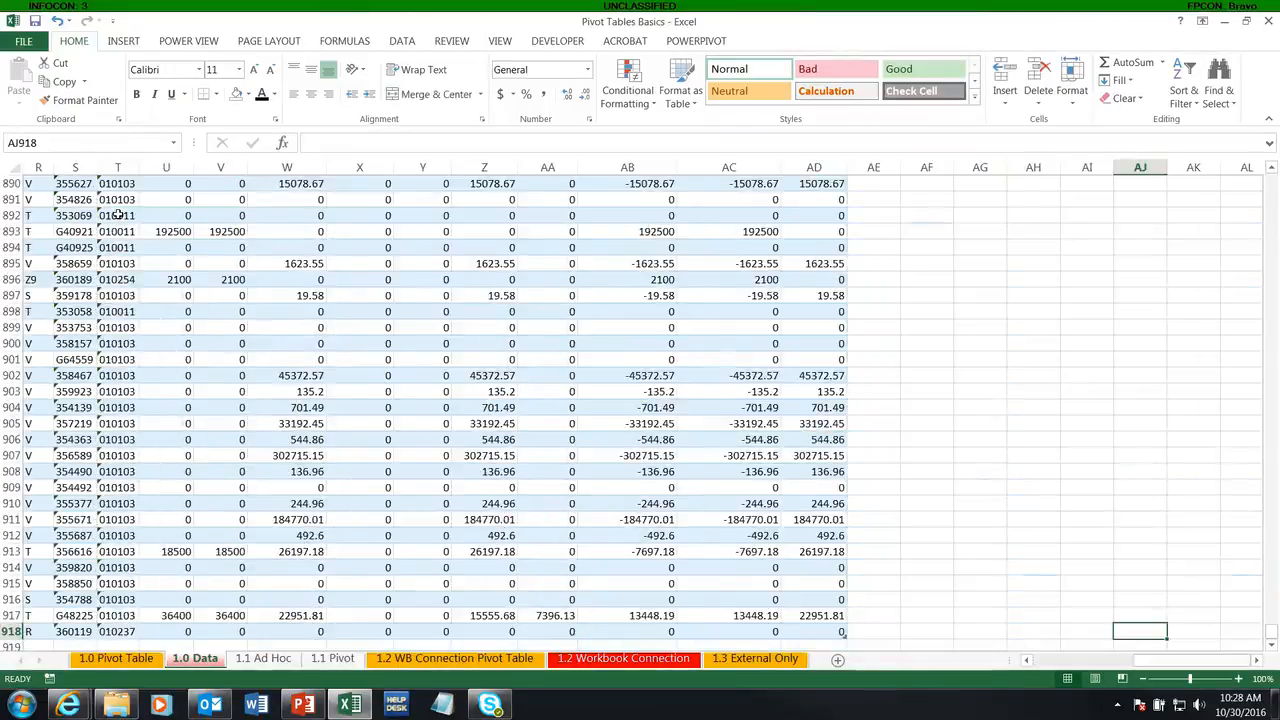
{"action": "scroll", "coordinate": [847, 630], "scroll_direction": "down", "scroll_amount": 1}
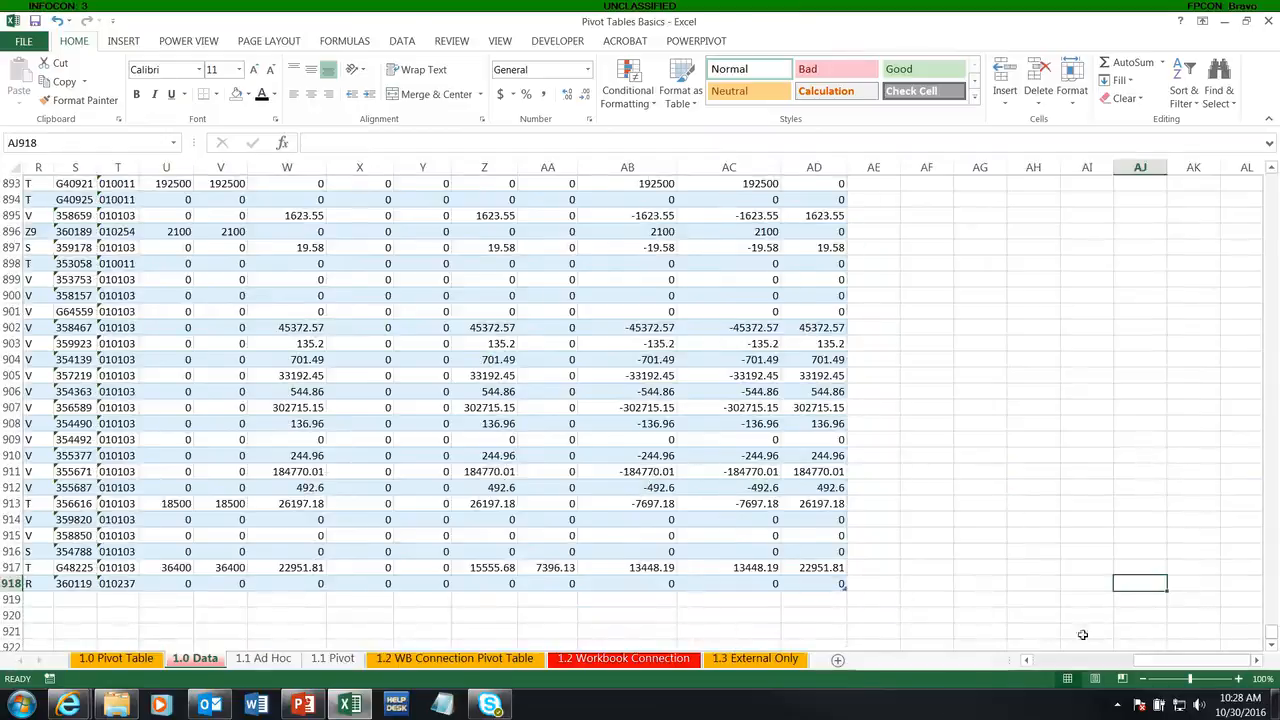
{"action": "left_click_drag", "start_coordinate": [1200, 660], "coordinate": [962, 668]}
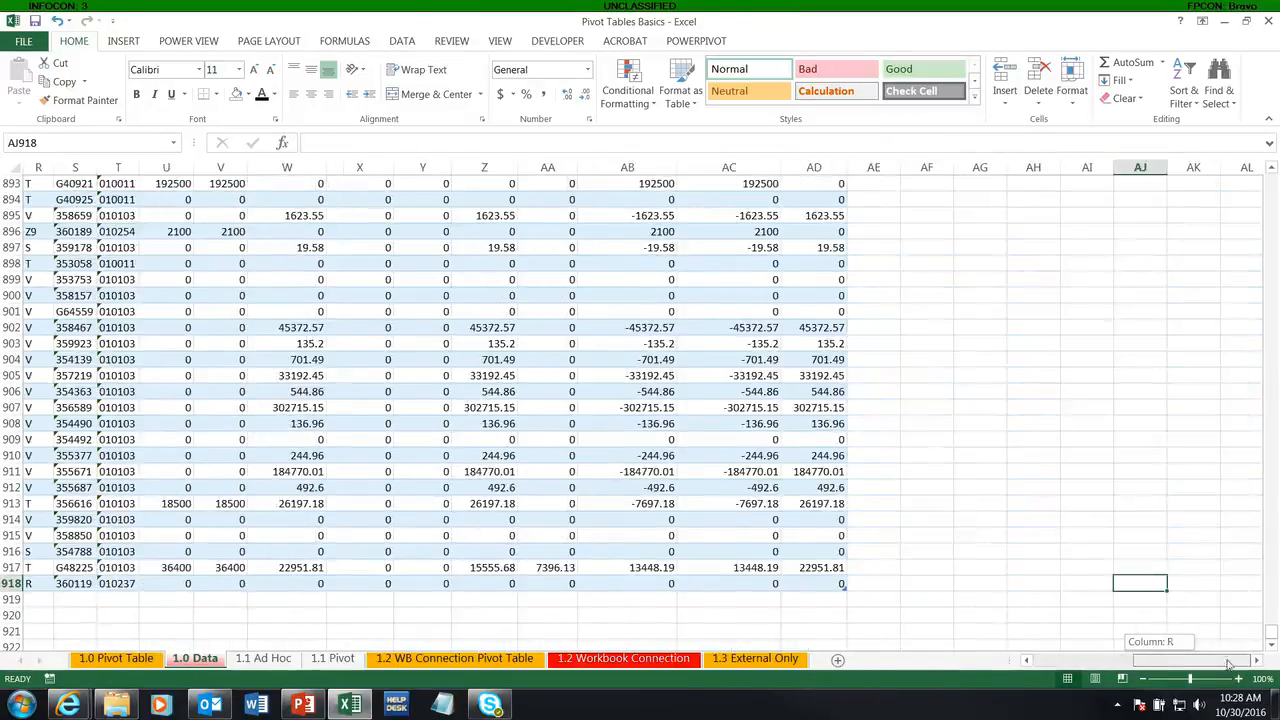
{"action": "left_click", "coordinate": [812, 372]}
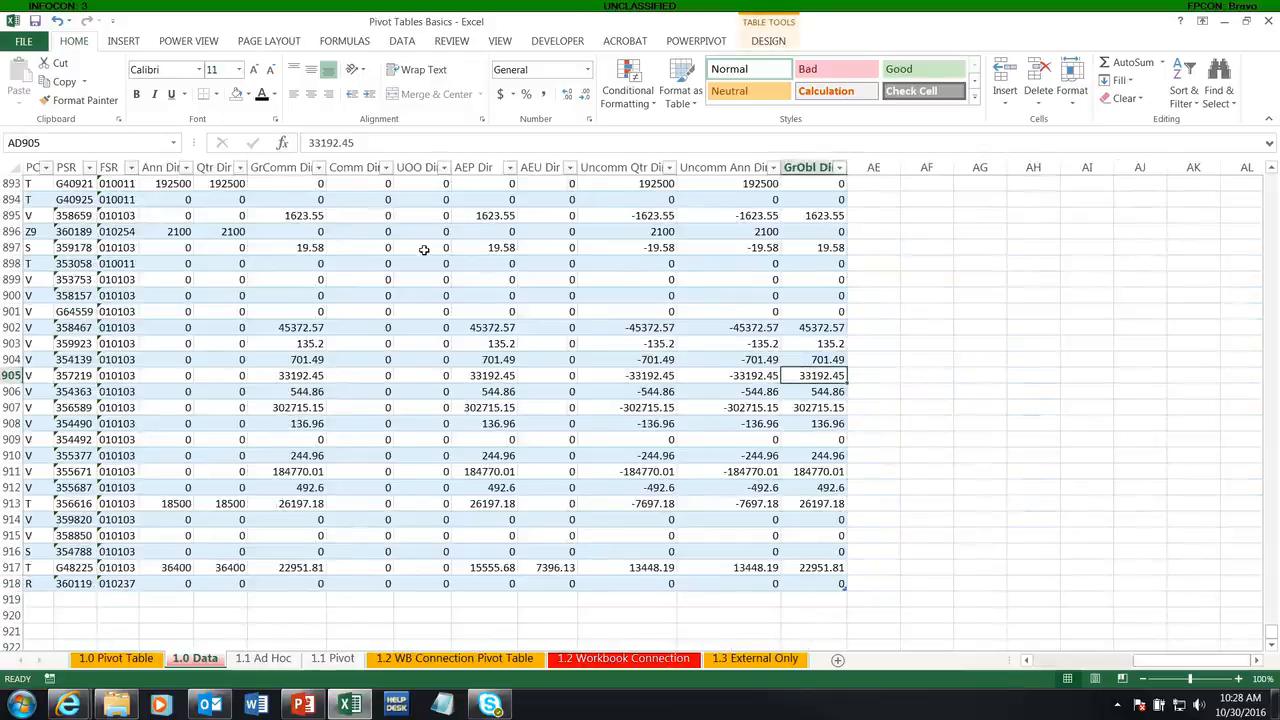
{"action": "key", "text": "ctrl+Home"}
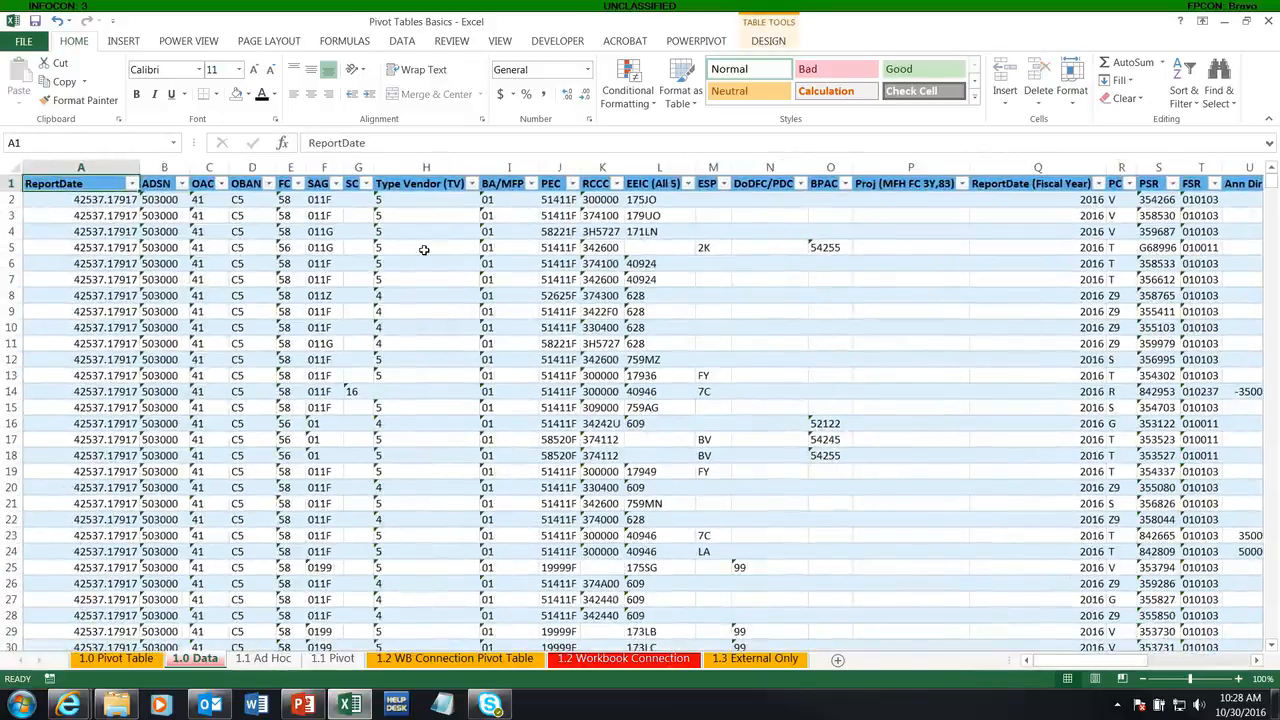
{"action": "left_click", "coordinate": [124, 44]}
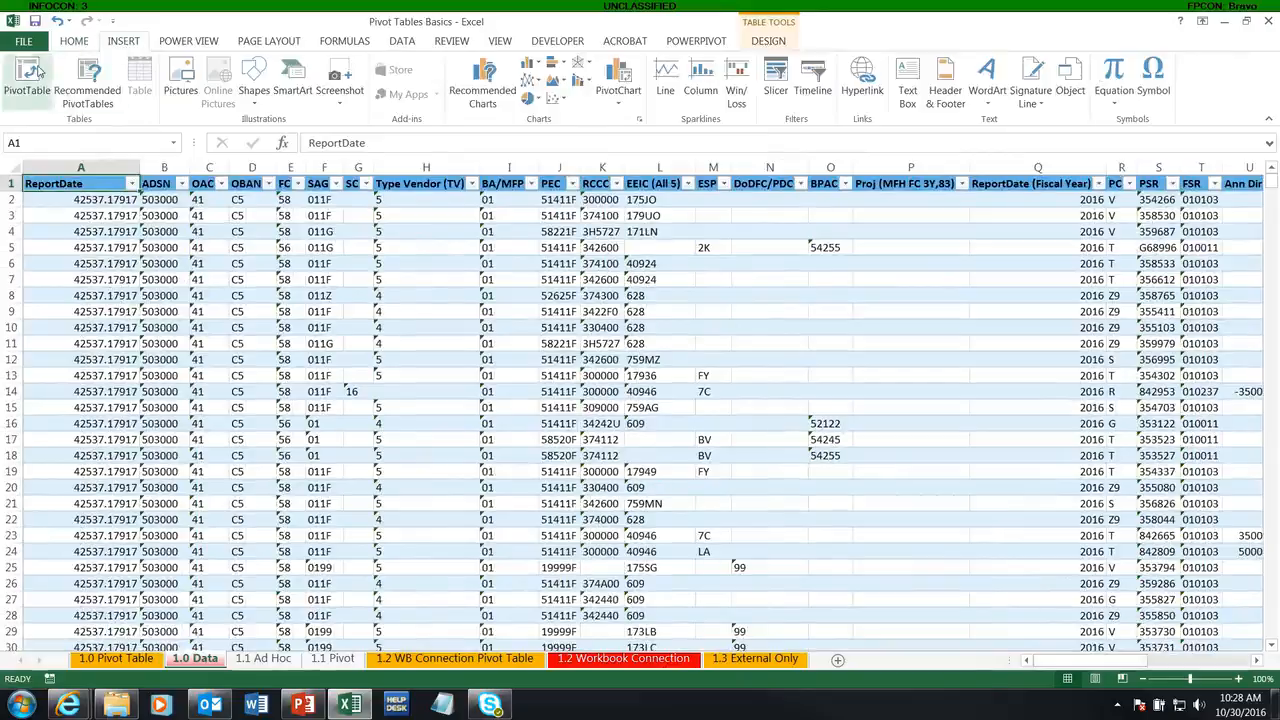
{"action": "left_click", "coordinate": [38, 70]}
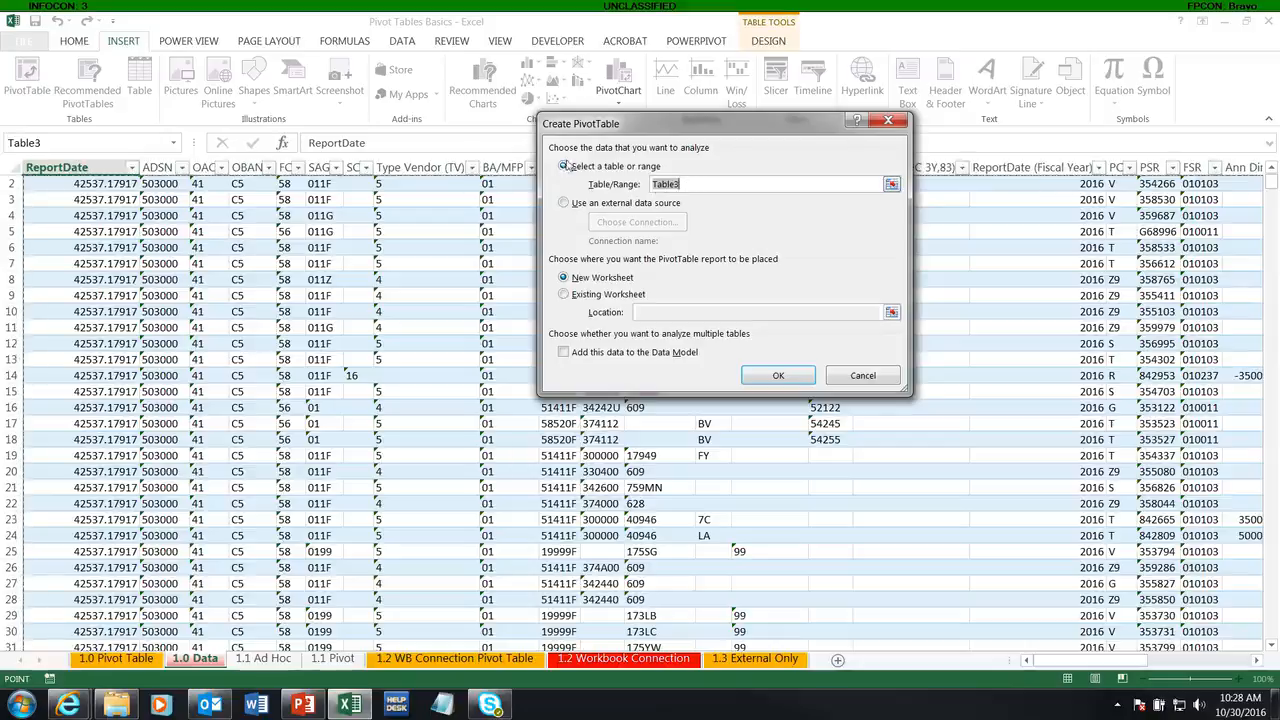
{"action": "left_click", "coordinate": [864, 376]}
Step: Rename the data table as CRIS_SOF
{"action": "left_click", "coordinate": [130, 313]}
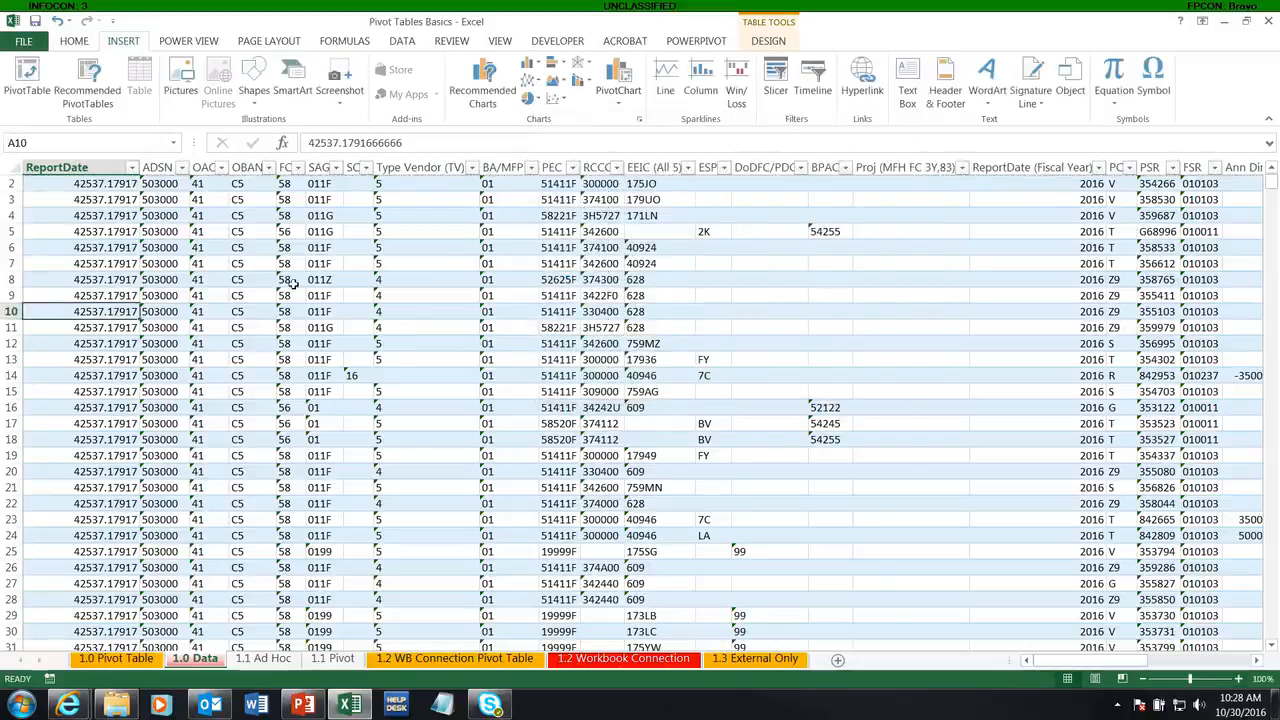
{"action": "left_click", "coordinate": [768, 41]}
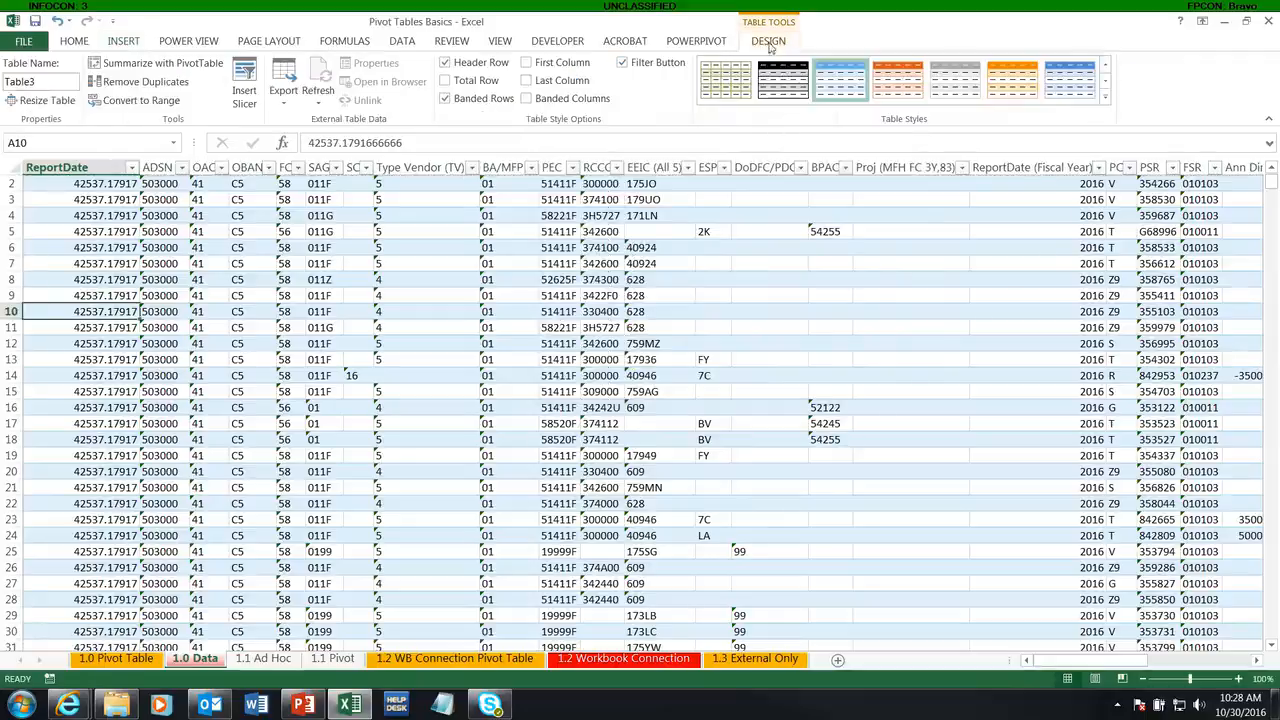
{"action": "left_click", "coordinate": [65, 81]}
{"action": "type", "text": "ISSOF"}
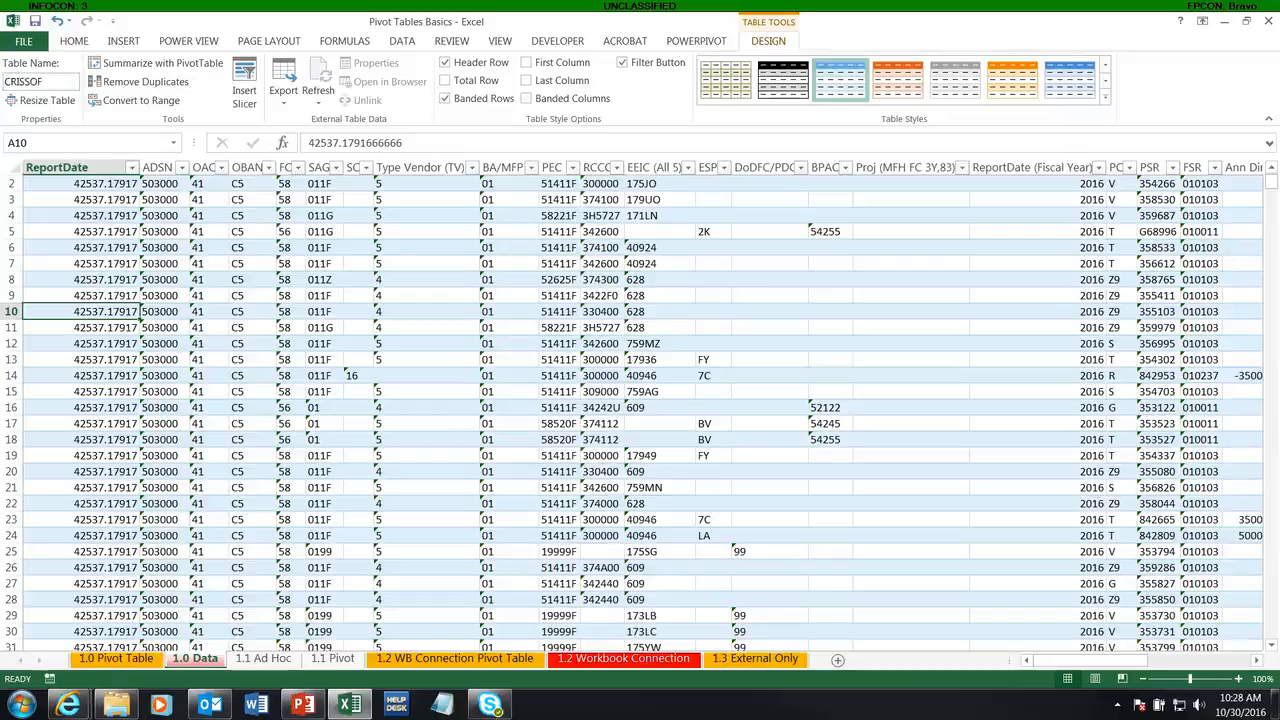
{"action": "key", "text": "Left"}
{"action": "key", "text": "Left"}
{"action": "key", "text": "Left"}
{"action": "type", "text": "_"}
{"action": "left_click", "coordinate": [46, 211]}
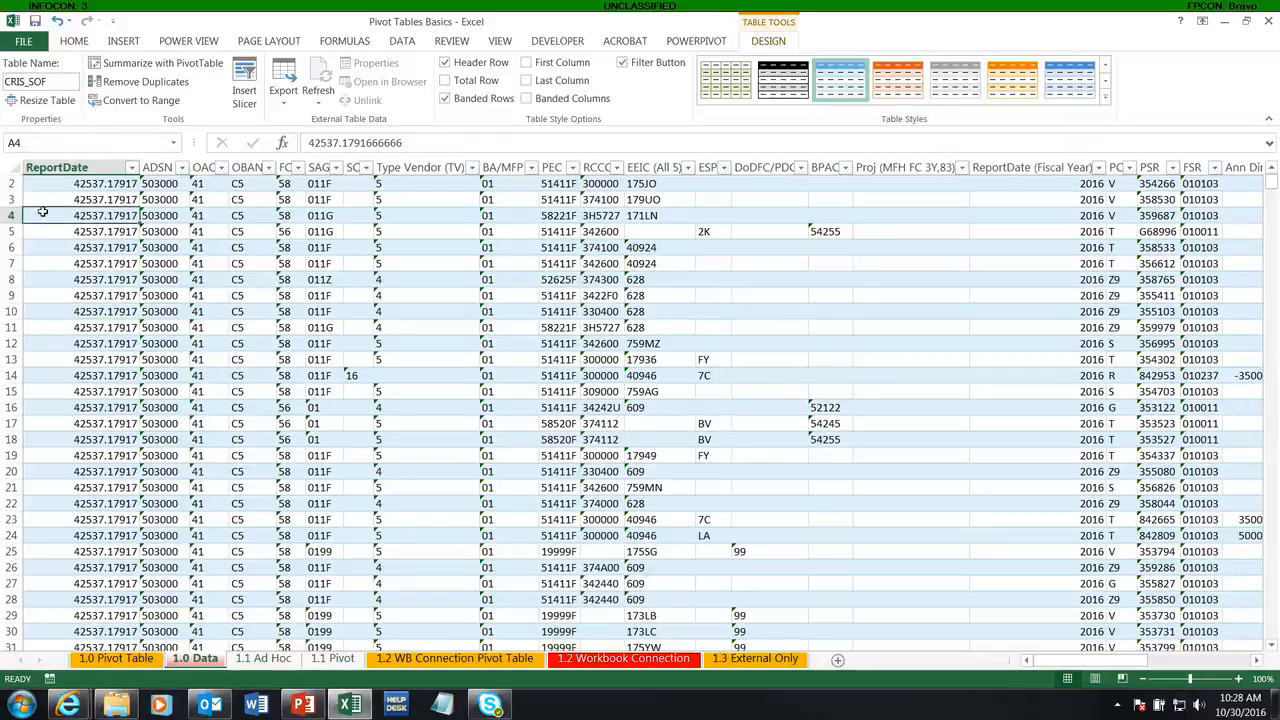
Step: Create a pivot table from the CRIS_SOF table, placed at cell B2 of the existing 1.0 Pivot Table sheet
{"action": "left_click", "coordinate": [123, 40]}
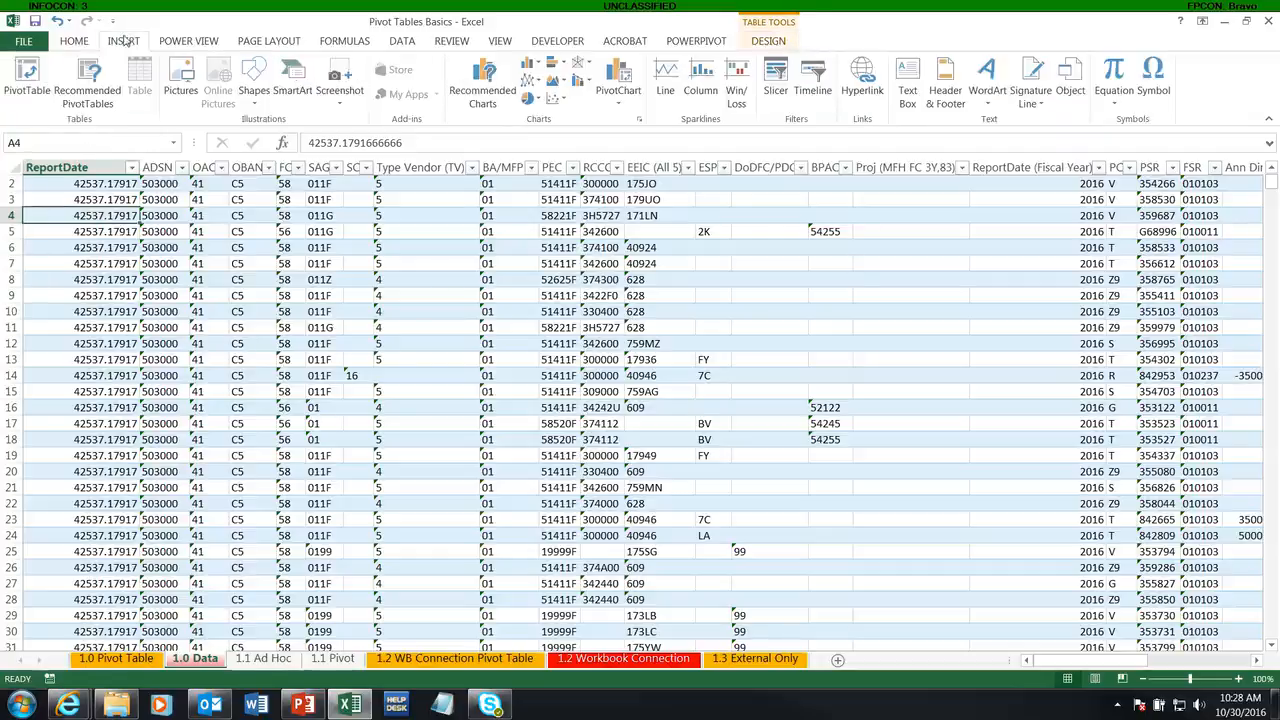
{"action": "left_click", "coordinate": [27, 80]}
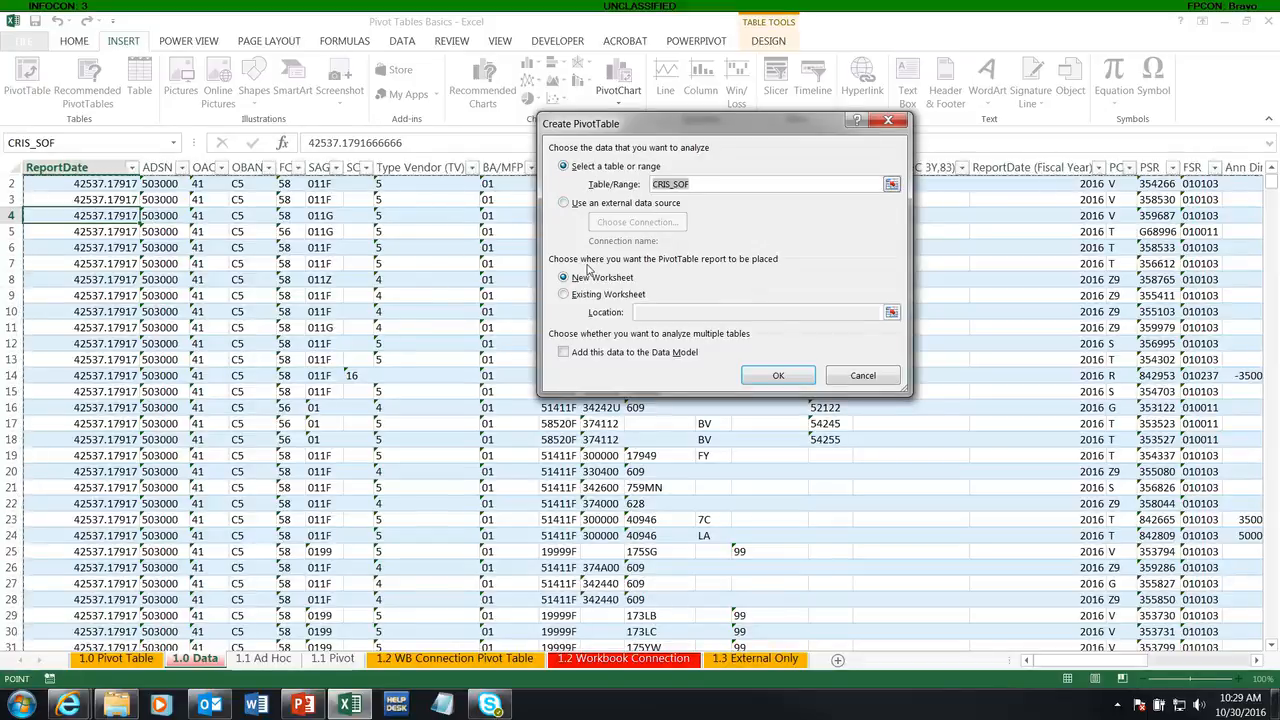
{"action": "left_click", "coordinate": [566, 295]}
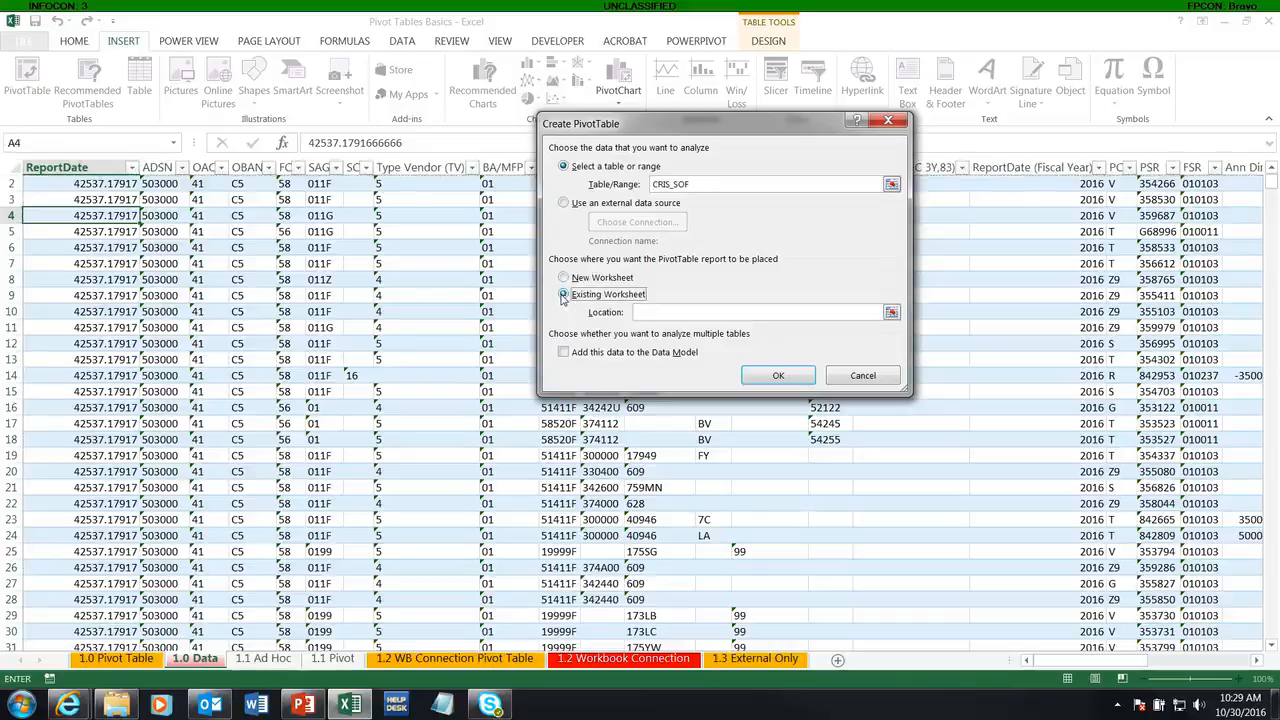
{"action": "left_click", "coordinate": [115, 664]}
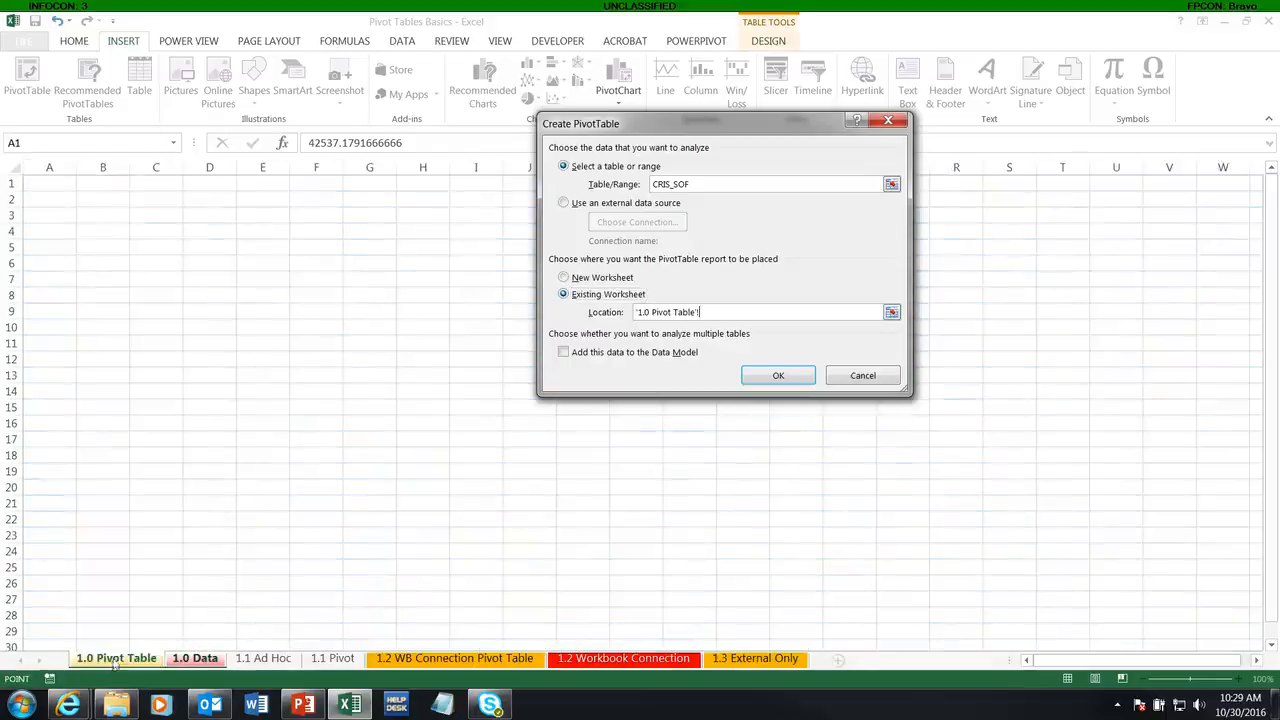
{"action": "left_click", "coordinate": [100, 200]}
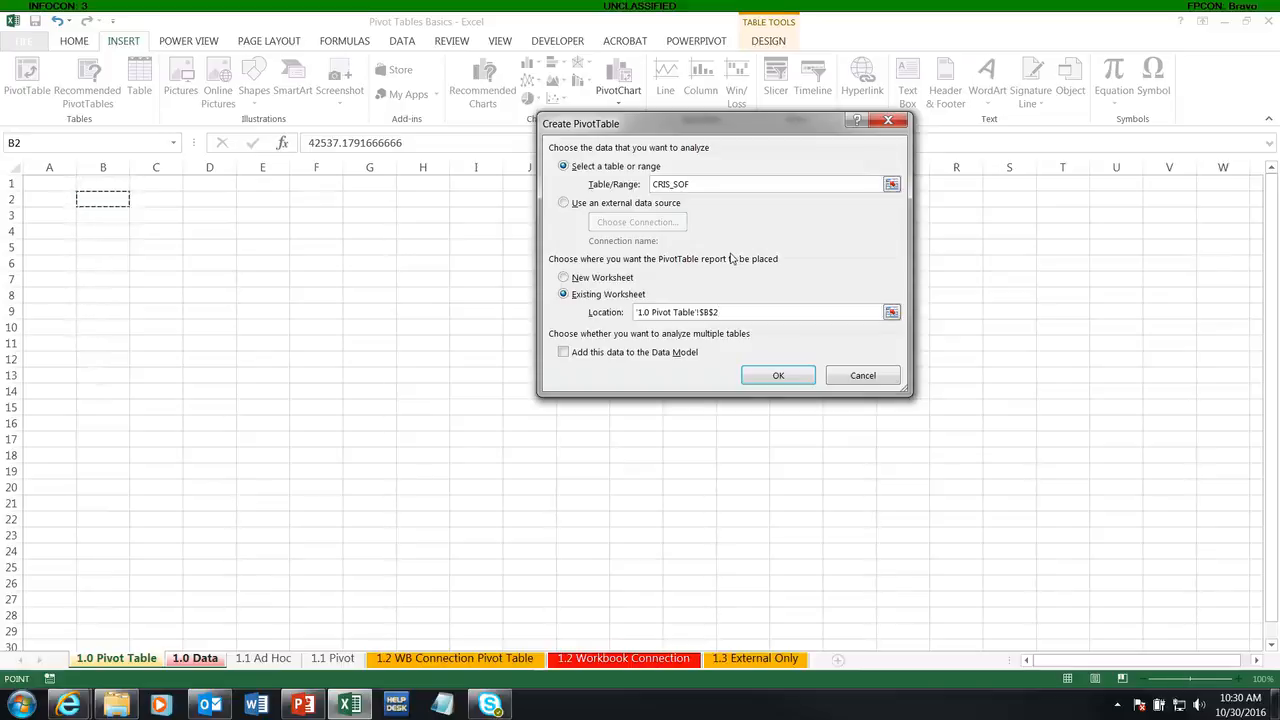
{"action": "left_click", "coordinate": [777, 375]}
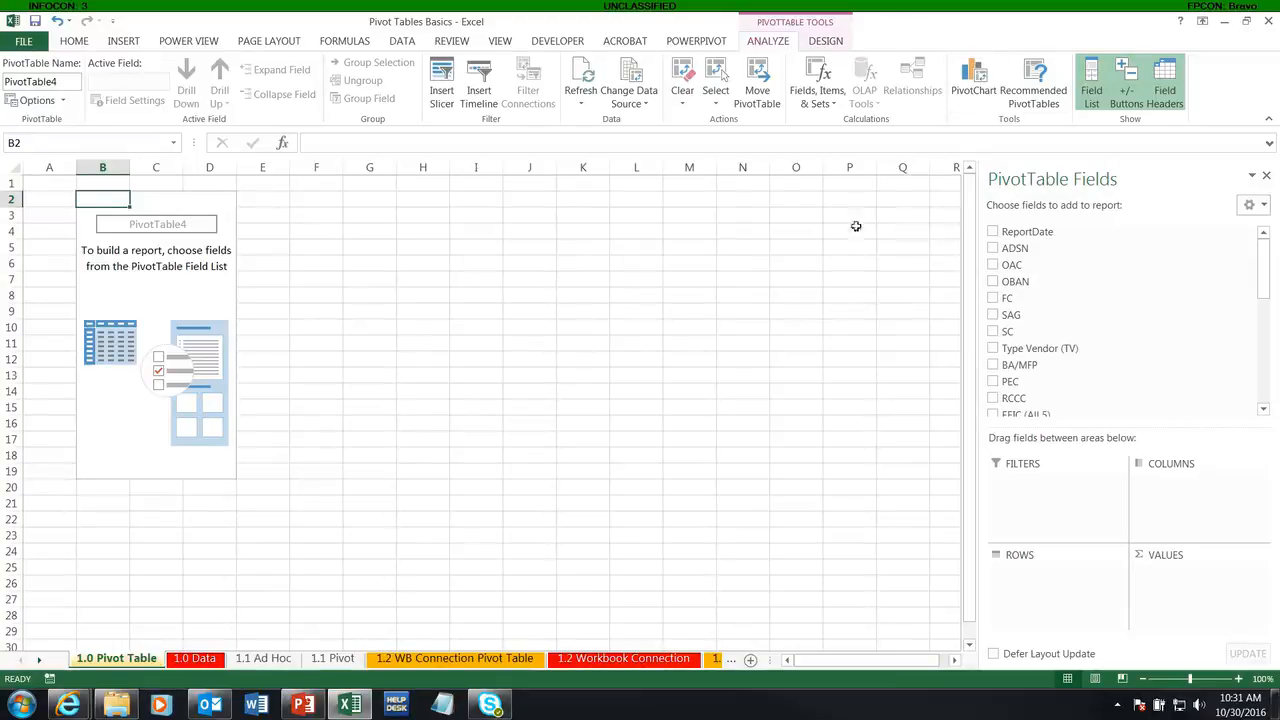
Step: Reselect the whole CRIS_SOF table, from A1 on the 1.0 Data sheet, as the pivot table's data source
{"action": "left_click", "coordinate": [625, 104]}
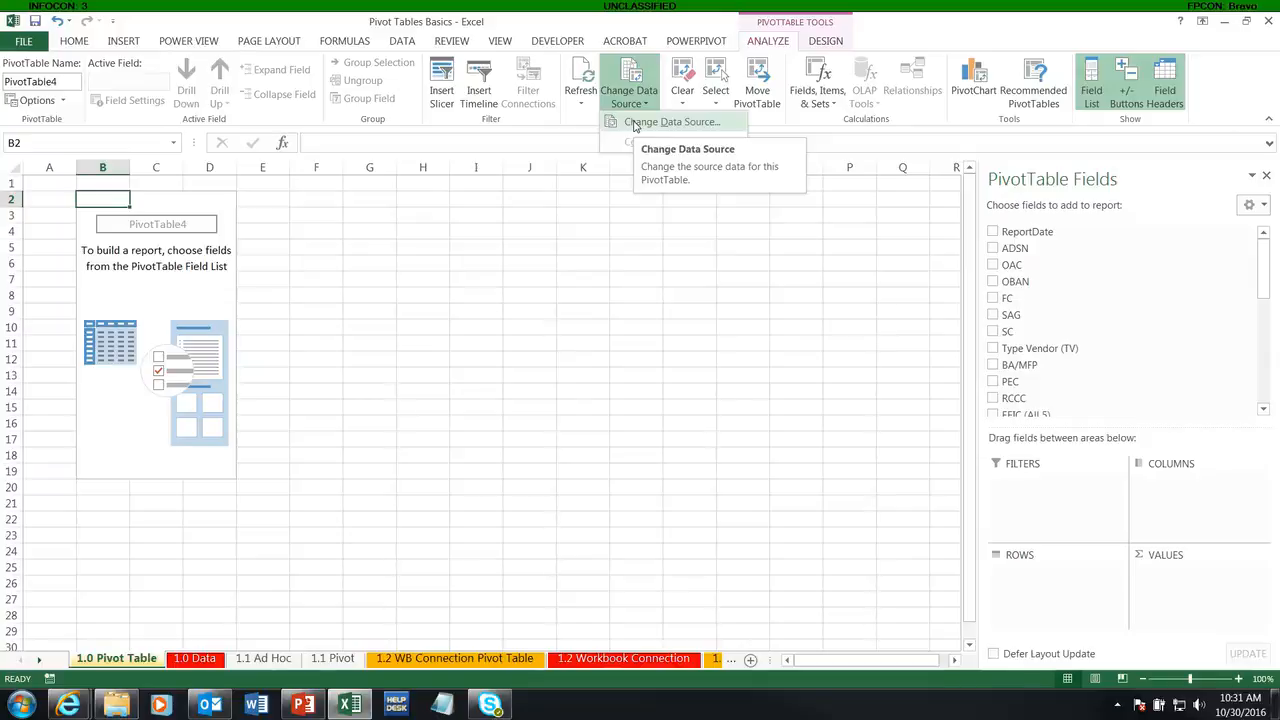
{"action": "left_click", "coordinate": [673, 124]}
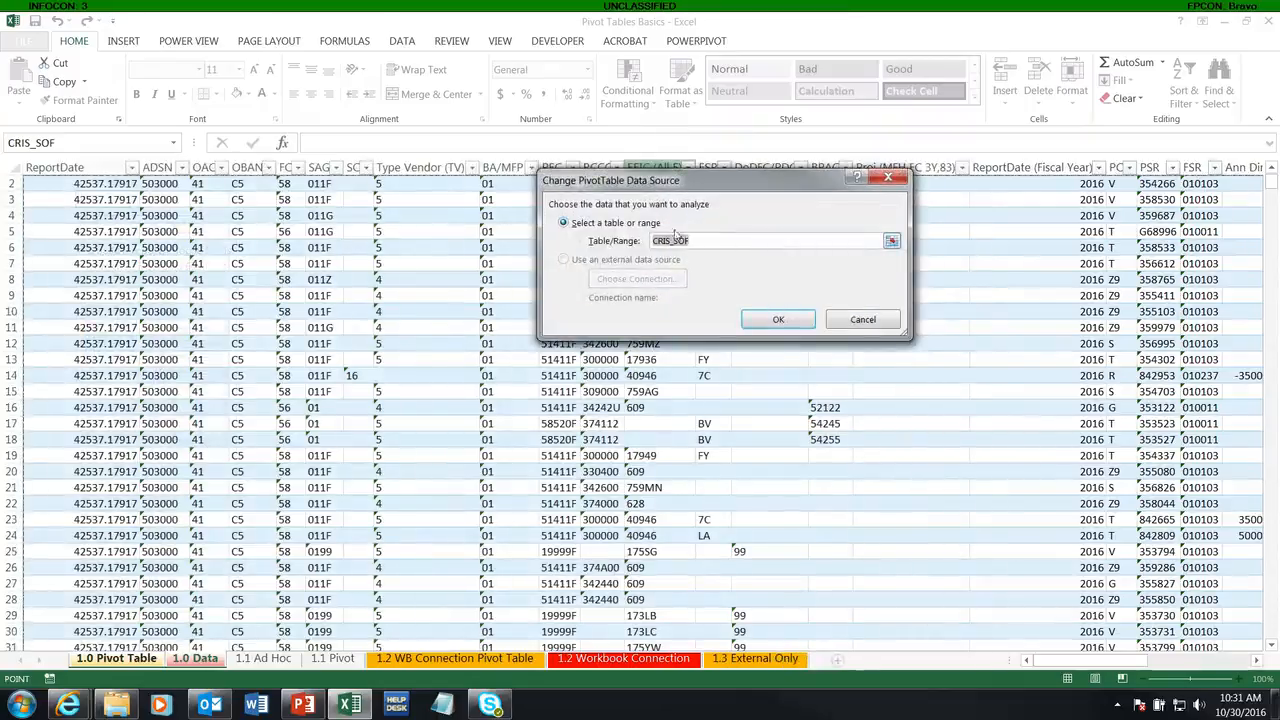
{"action": "left_click_drag", "start_coordinate": [662, 188], "coordinate": [222, 315]}
{"action": "left_click_drag", "start_coordinate": [1271, 183], "coordinate": [1272, 176]}
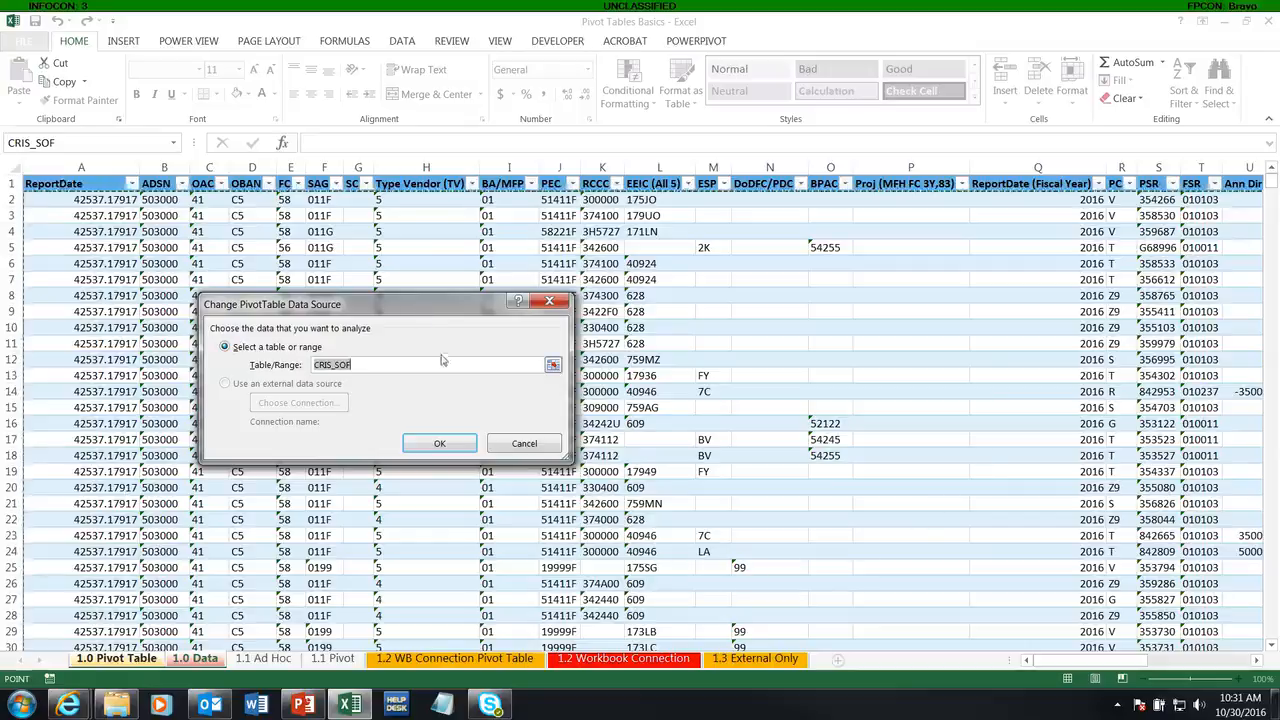
{"action": "left_click_drag", "start_coordinate": [383, 364], "coordinate": [296, 369]}
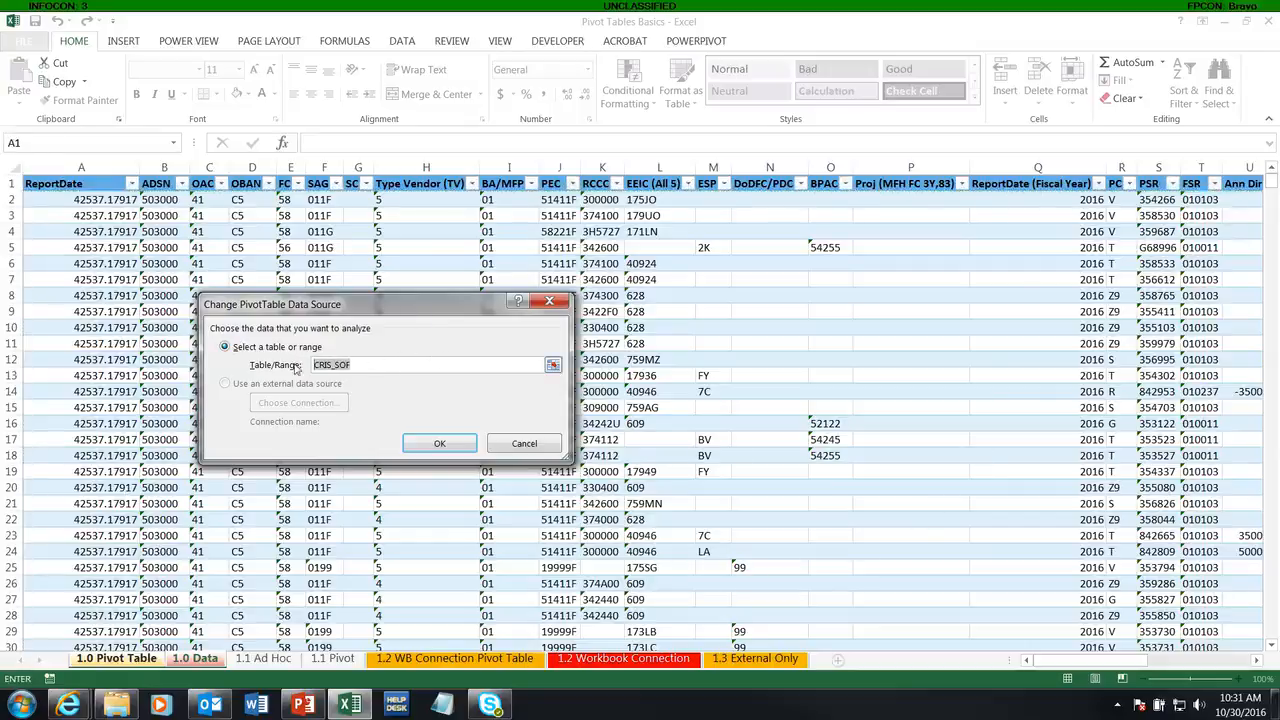
{"action": "left_click", "coordinate": [81, 183]}
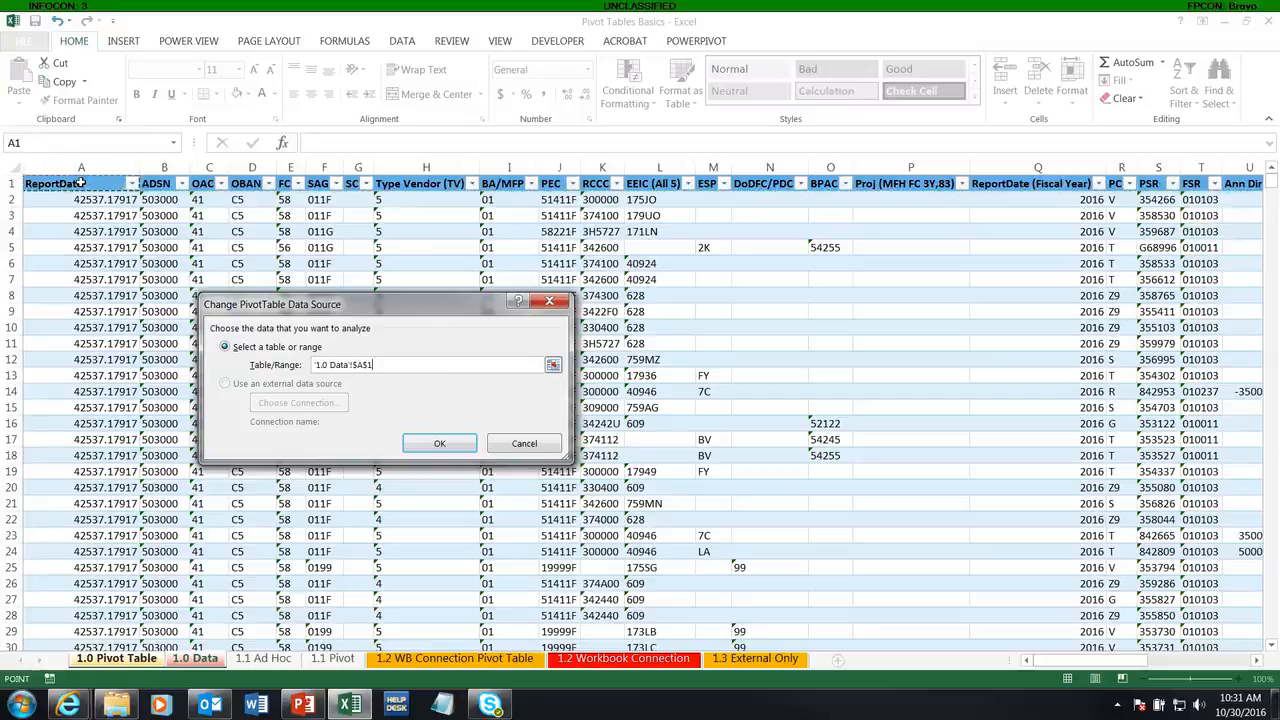
{"action": "left_click", "coordinate": [81, 183]}
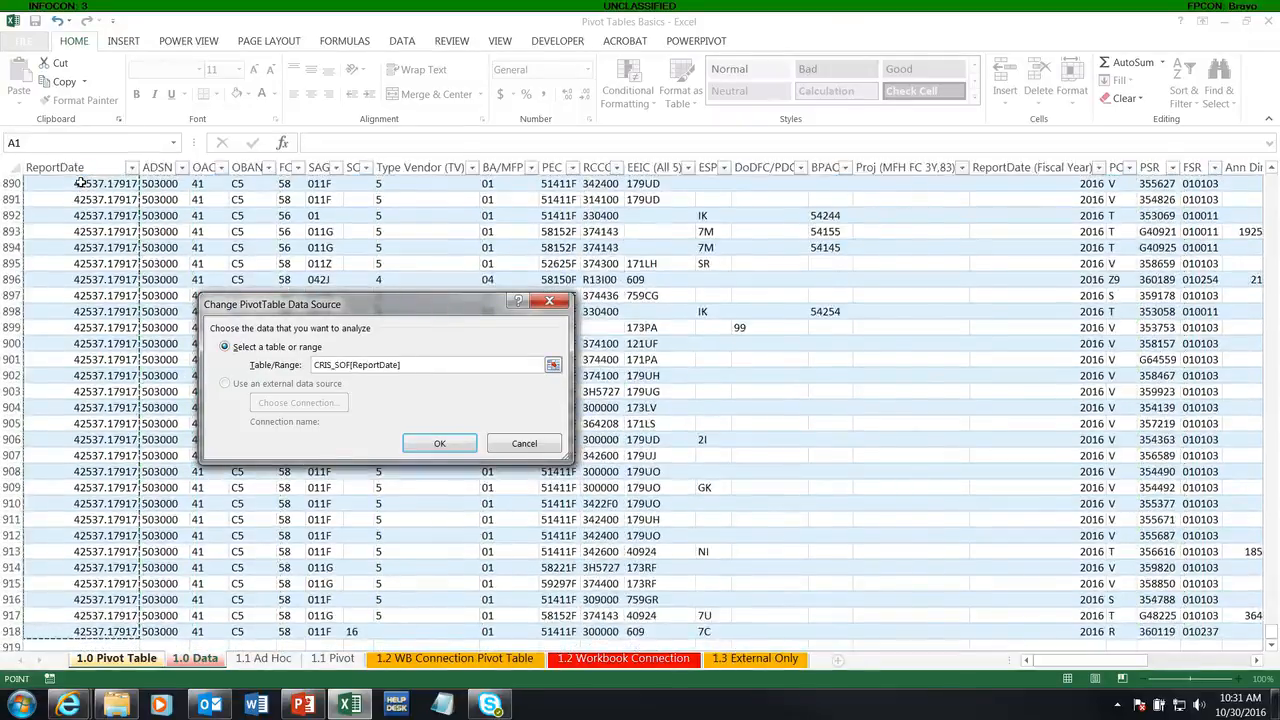
{"action": "key", "text": "ctrl+shift+Right"}
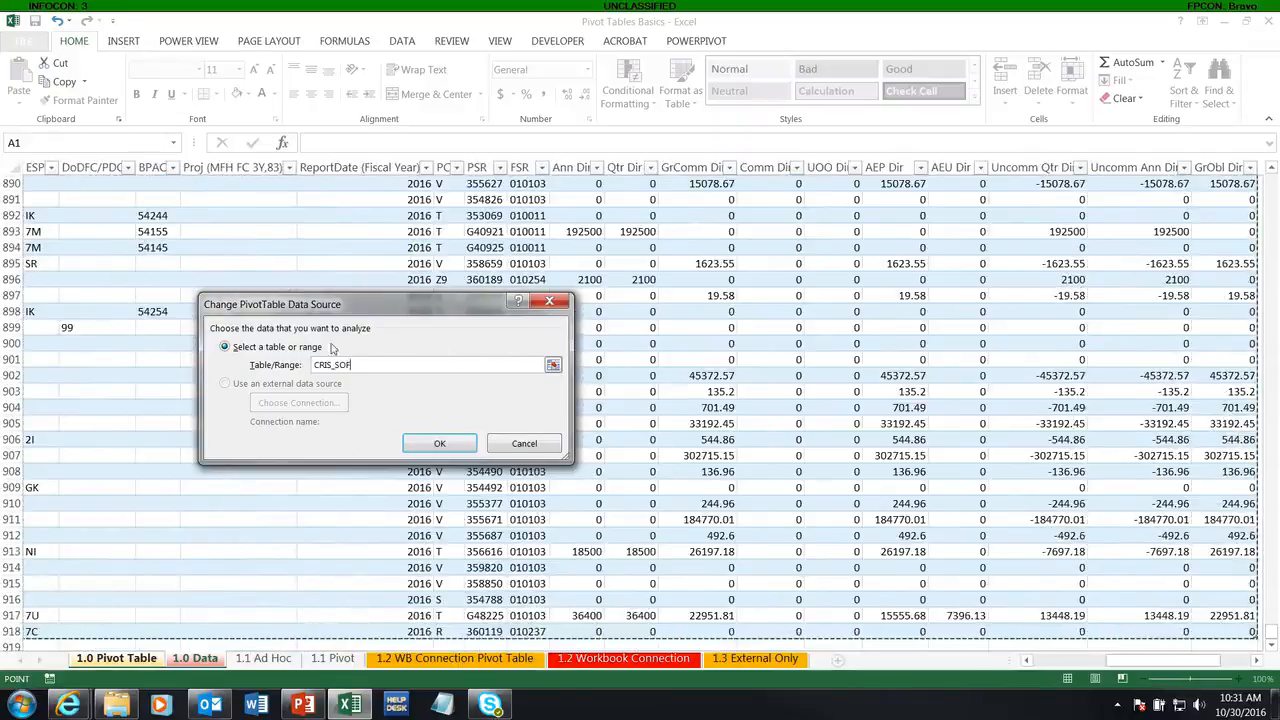
{"action": "left_click", "coordinate": [436, 443]}
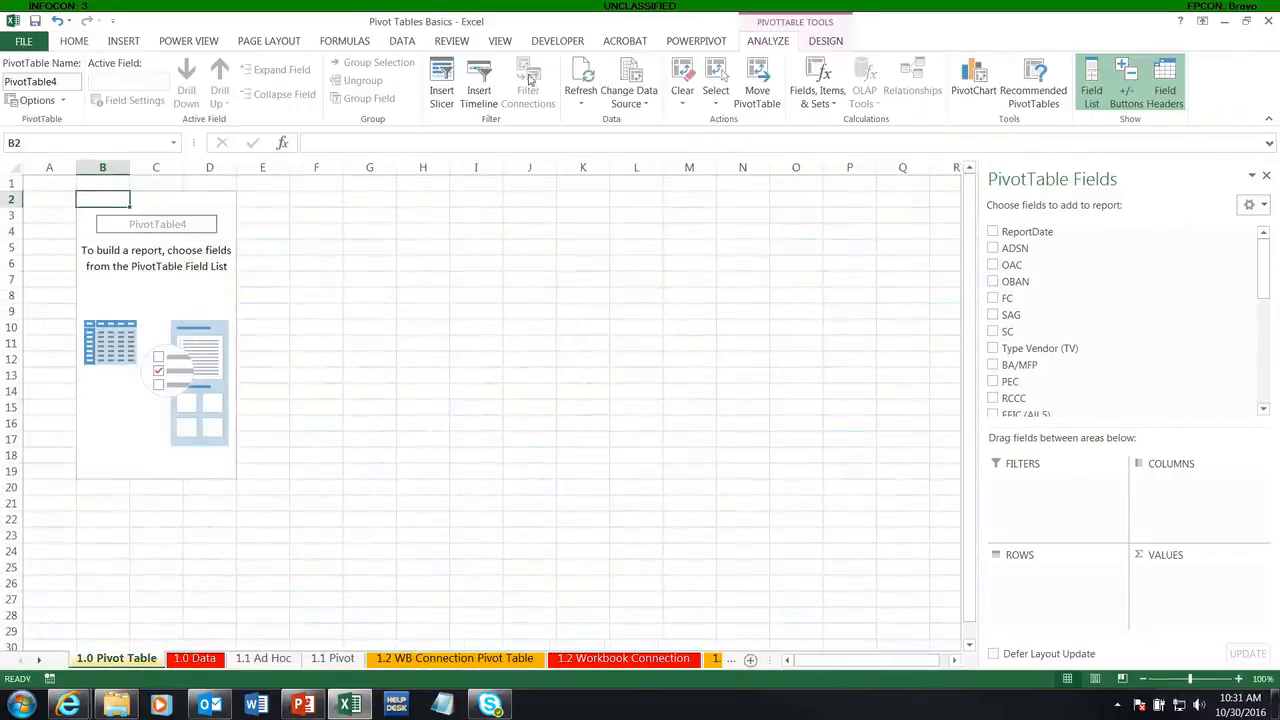